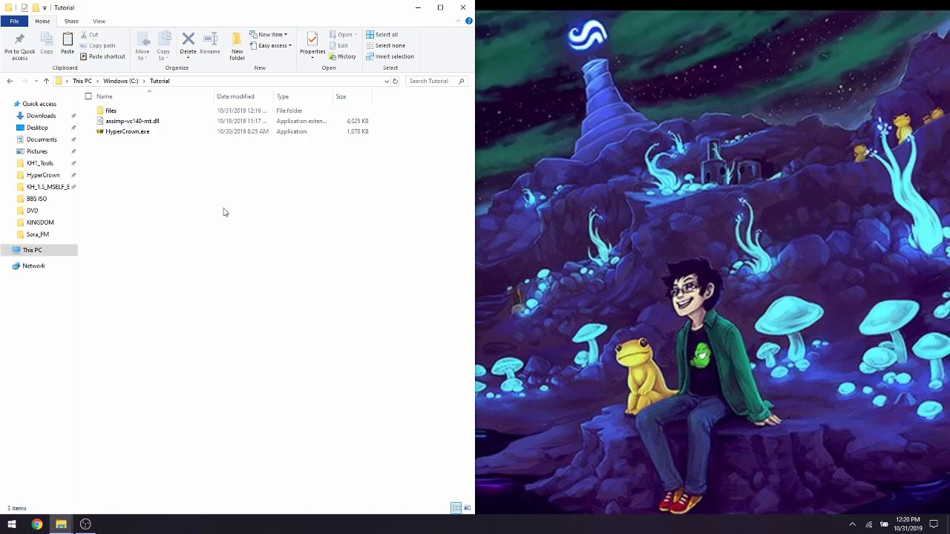
# Step: Launch HyperCrown.exe from the Tutorial folder and arrange its main window beside the file explorer, with the console out of the way
pyautogui.doubleClick(126, 132)
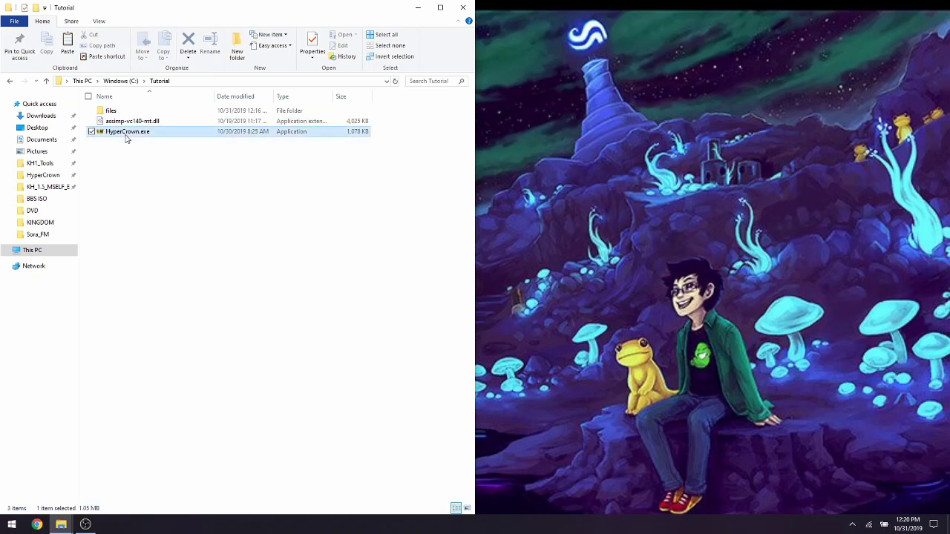
pyautogui.moveTo(178, 75); pyautogui.dragTo(408, 80)
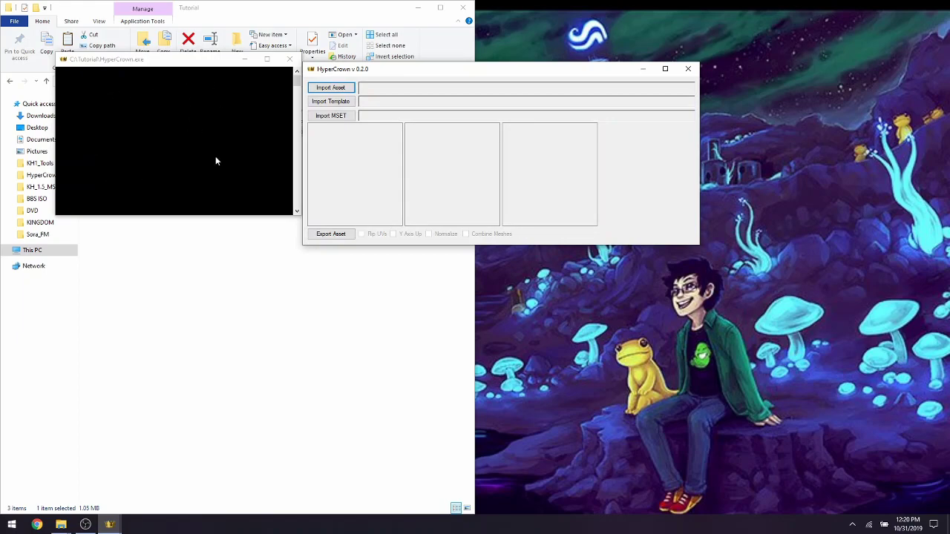
pyautogui.click(243, 63)
pyautogui.moveTo(384, 74); pyautogui.dragTo(949, 147)
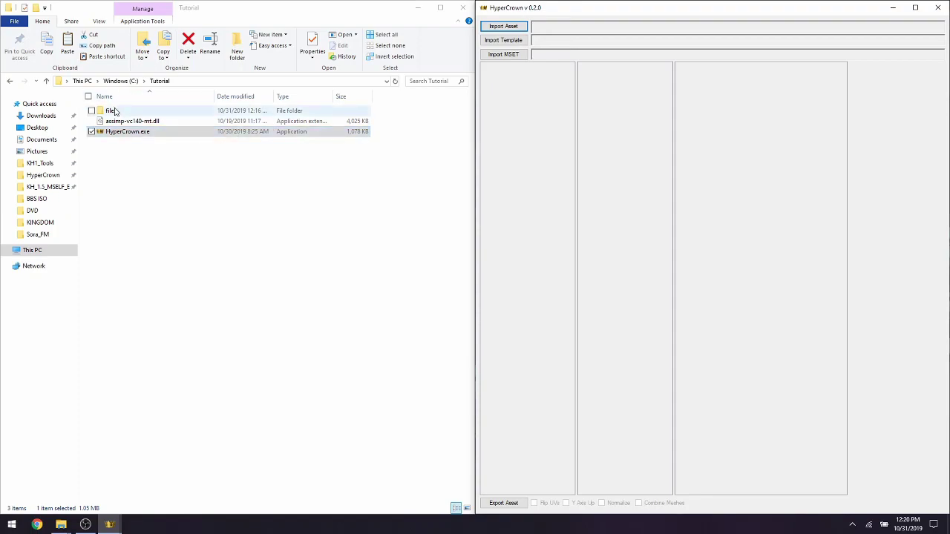
# Step: Open the files folder inside Tutorial and look at the xa_ex_0010.mdls and xa_ex_0010.mset files
pyautogui.doubleClick(111, 111)
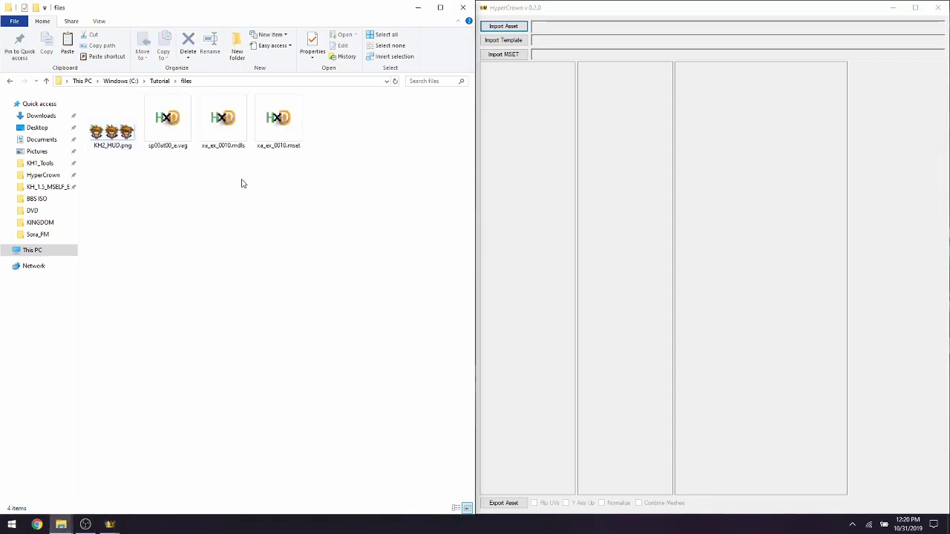
pyautogui.click(227, 141)
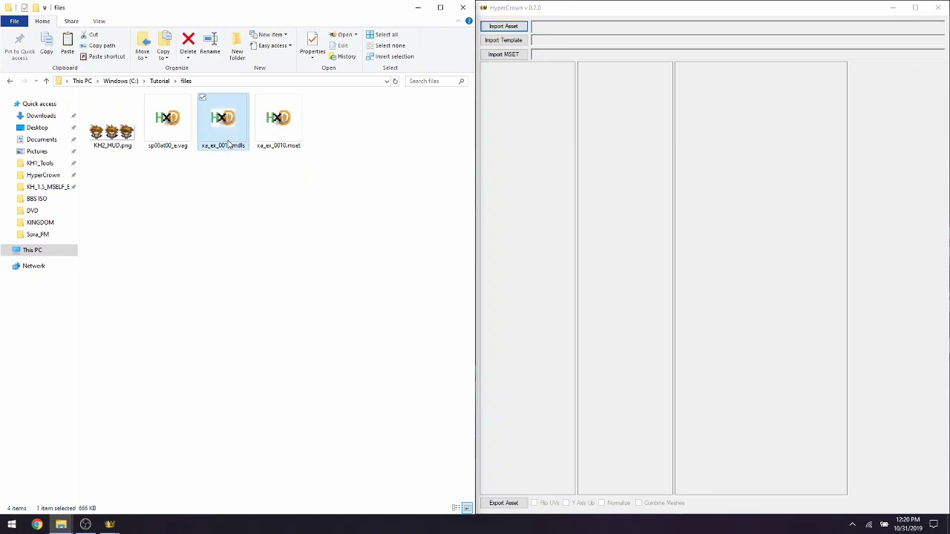
pyautogui.click(268, 141)
pyautogui.click(252, 198)
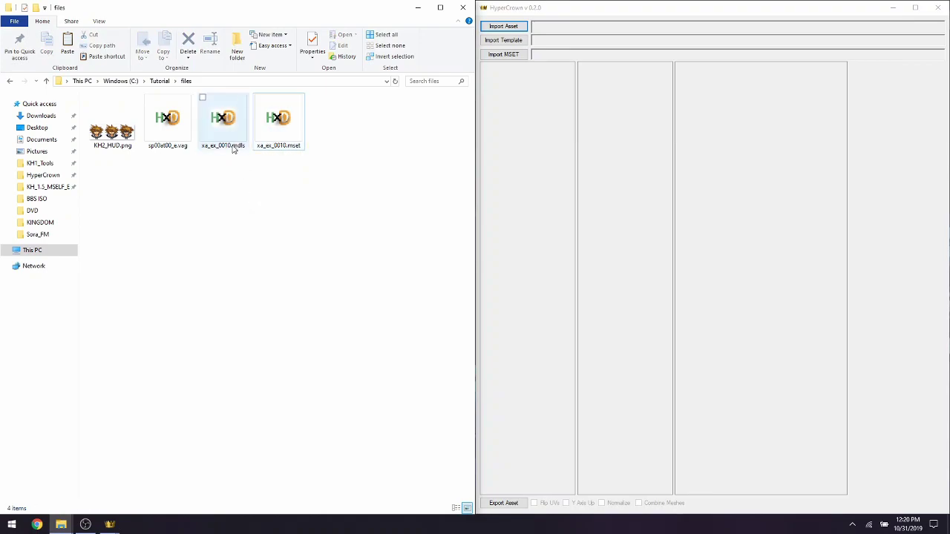
# Step: Import xa_ex_0010.mdls as the asset, using the Character Model (*.mdls) file type
pyautogui.click(515, 26)
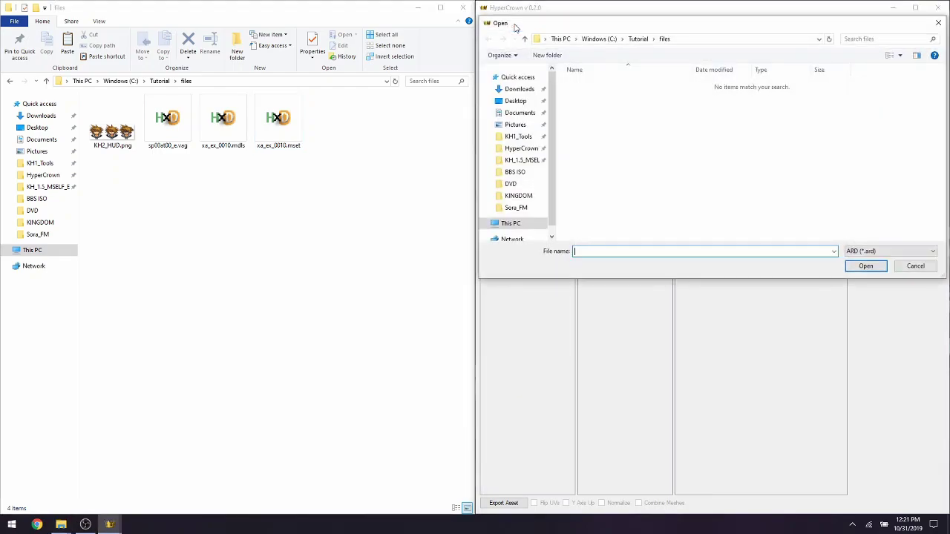
pyautogui.click(855, 251)
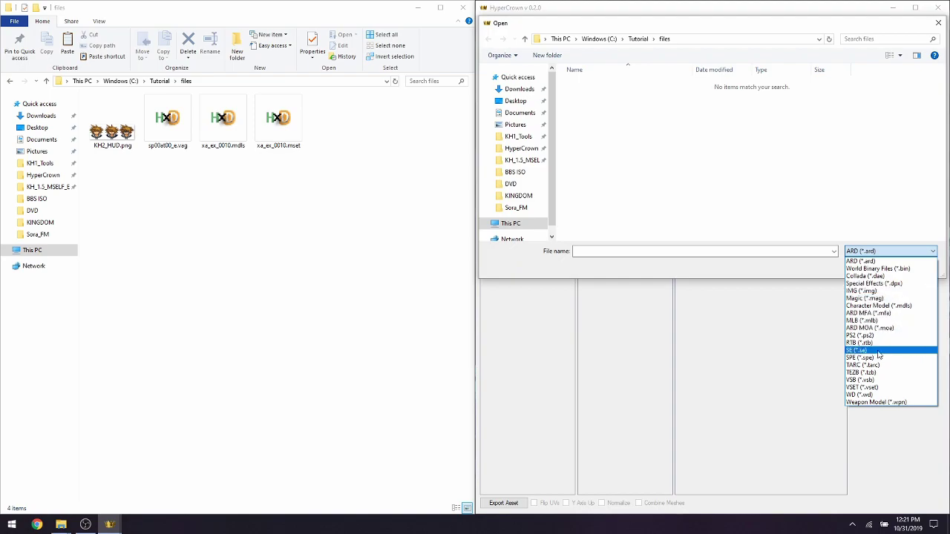
pyautogui.click(883, 308)
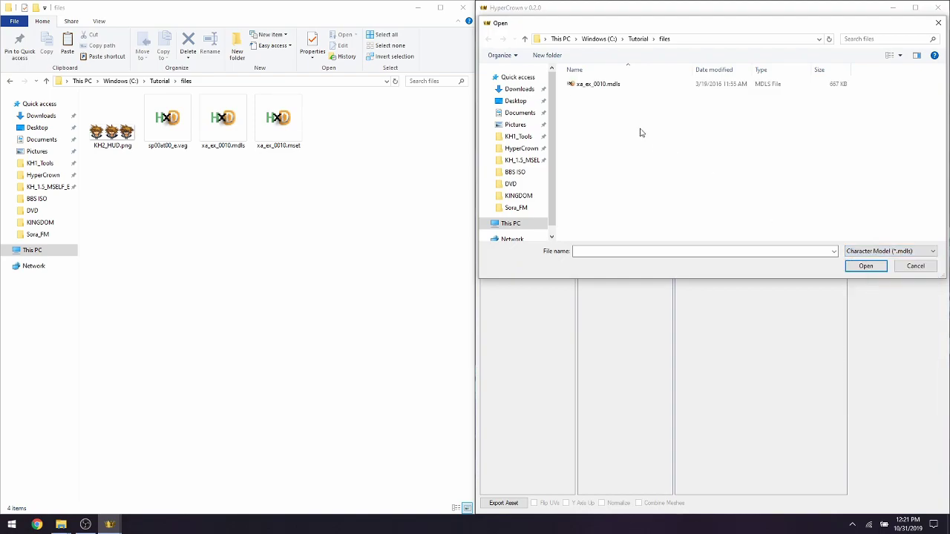
pyautogui.doubleClick(608, 84)
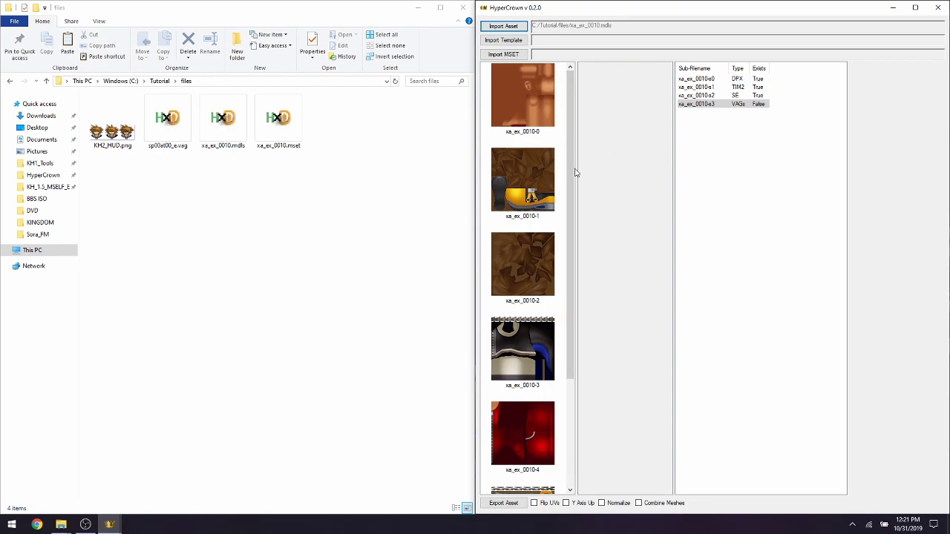
# Step: Export all textures of the imported character model as PNG images
pyautogui.moveTo(569, 148); pyautogui.dragTo(576, 70)
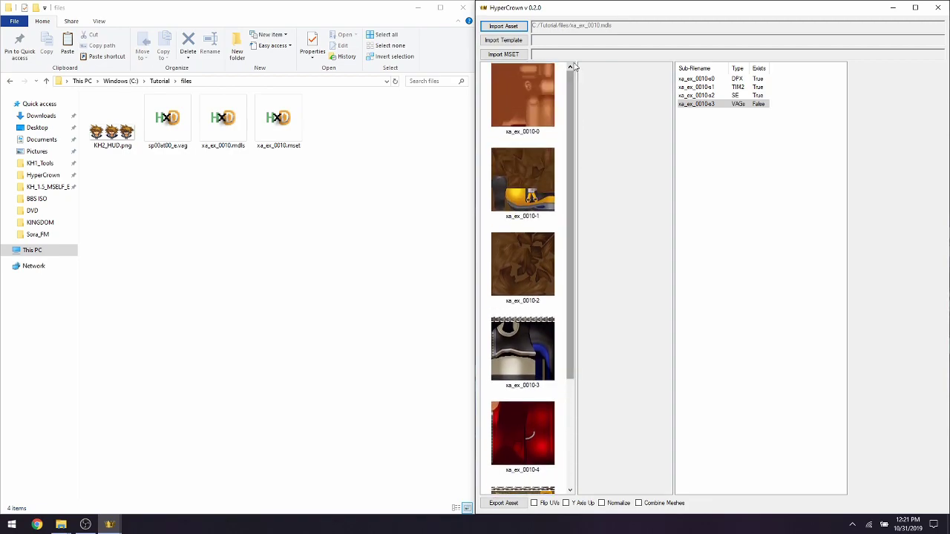
pyautogui.rightClick(529, 106)
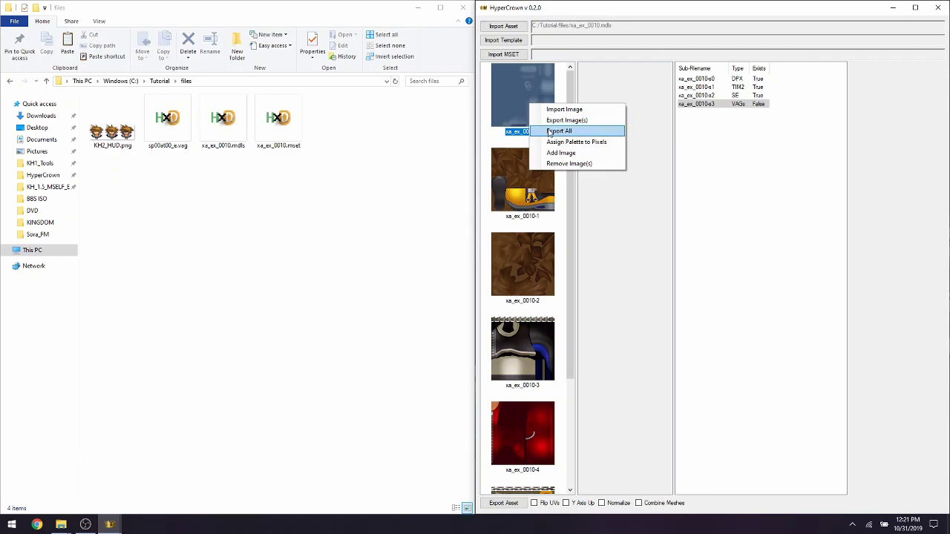
pyautogui.click(550, 131)
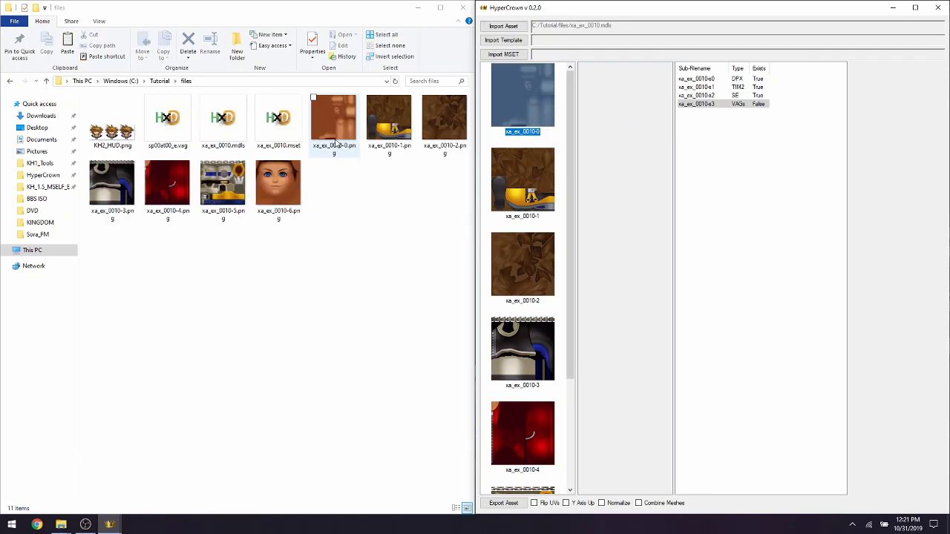
# Step: Add xa_ex_0010-6.png as an additional image to the model's texture list
pyautogui.rightClick(510, 111)
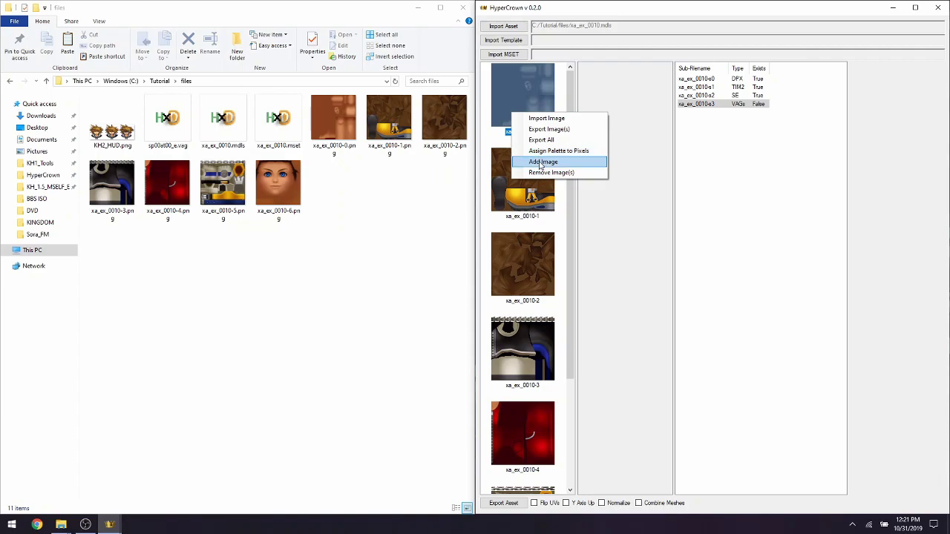
pyautogui.click(541, 162)
pyautogui.click(598, 157)
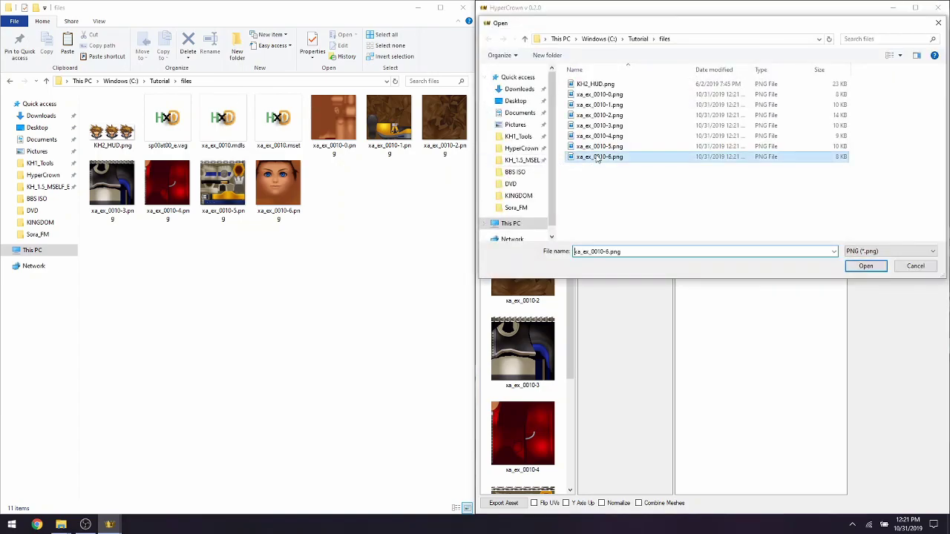
pyautogui.doubleClick(597, 157)
# Step: Remove the added duplicate face image from the end of the texture list
pyautogui.scroll(-5, 570, 305)
pyautogui.scroll(-1, 570, 306)
pyautogui.rightClick(524, 459)
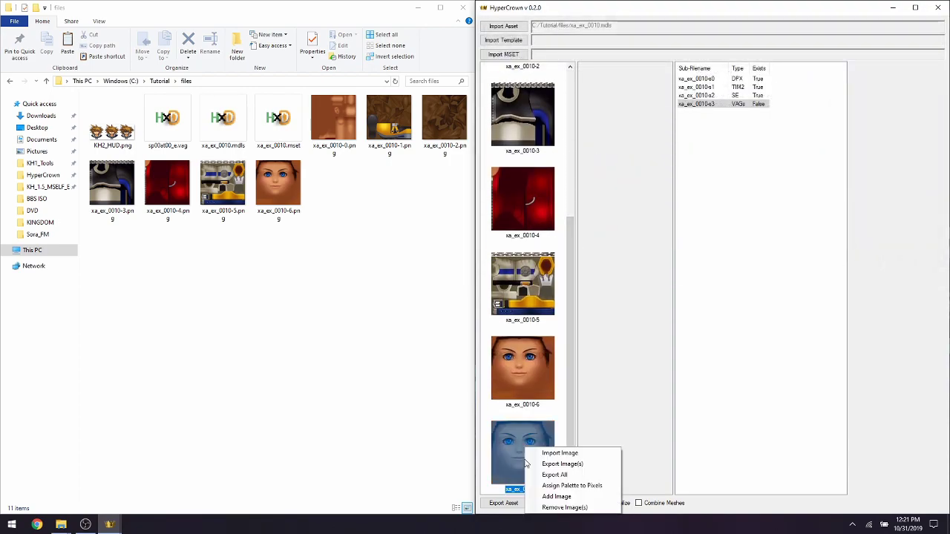
pyautogui.click(551, 508)
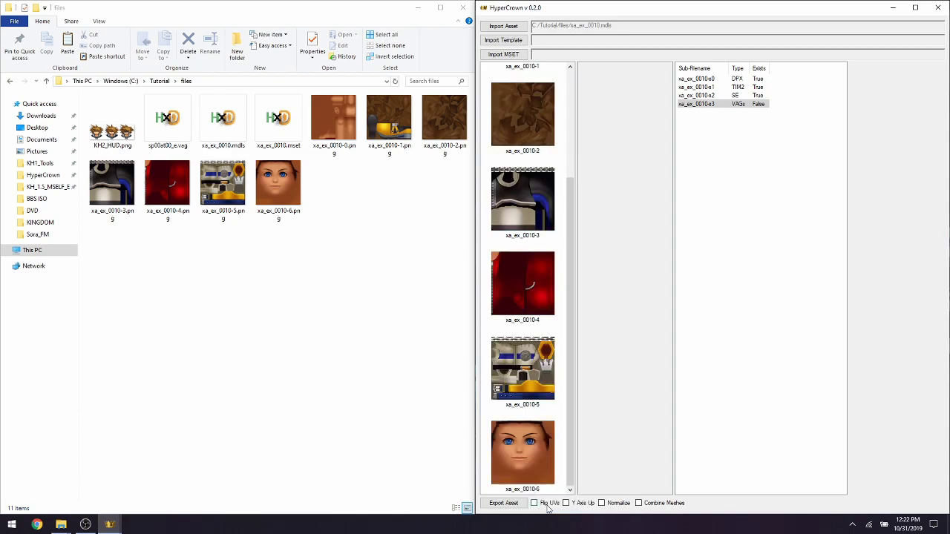
# Step: Replace the first texture, xa_ex_0010-0, by importing the face image xa_ex_0010-6.png
pyautogui.moveTo(575, 453); pyautogui.dragTo(567, 319)
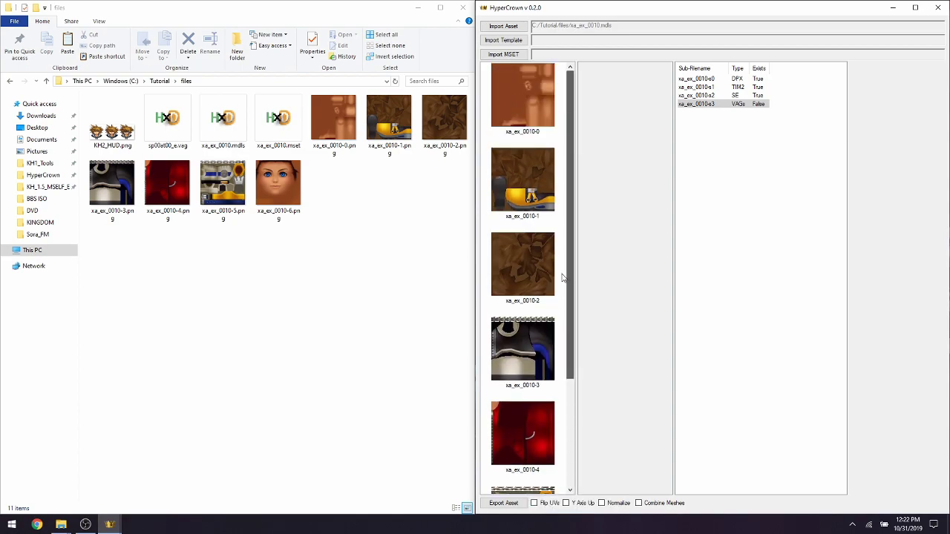
pyautogui.rightClick(524, 98)
pyautogui.click(542, 105)
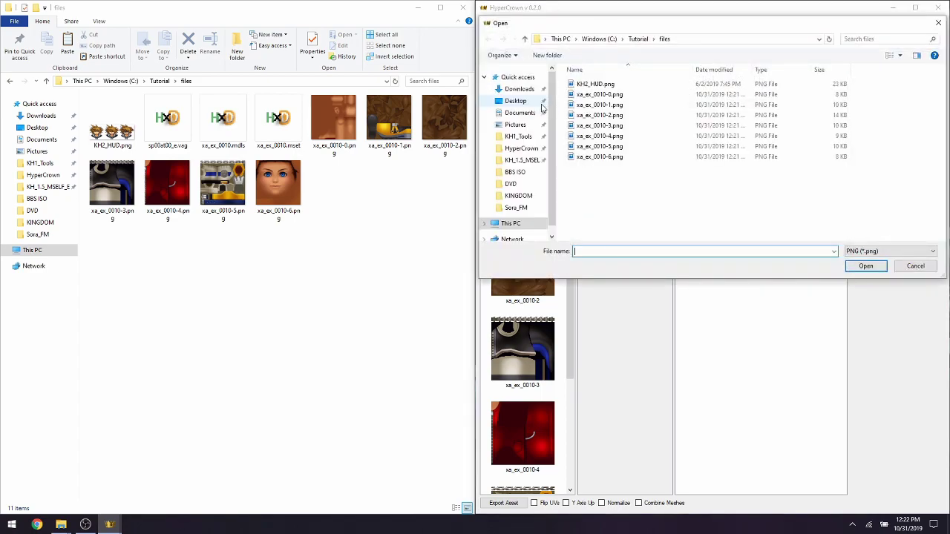
pyautogui.doubleClick(591, 157)
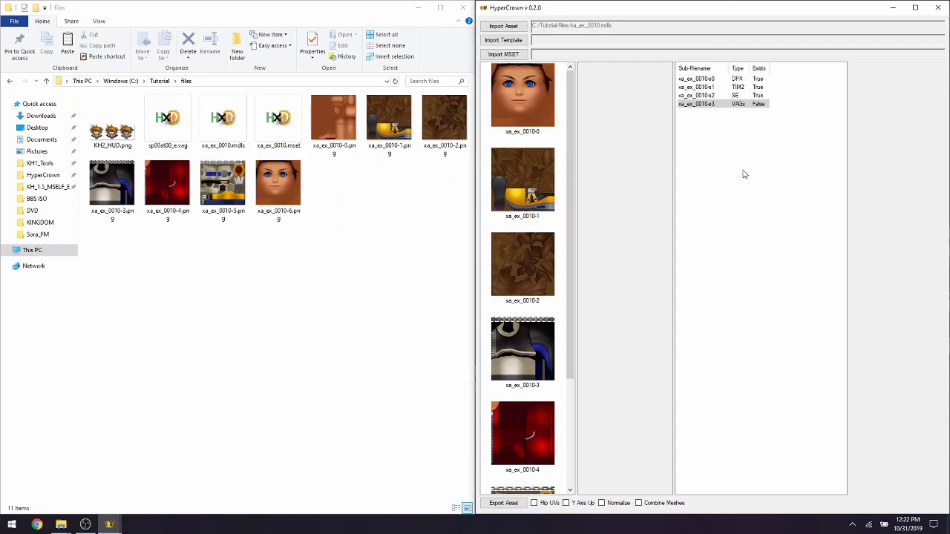
# Step: Go through the model's sub-file entries and export all of them to the files folder
pyautogui.click(740, 79)
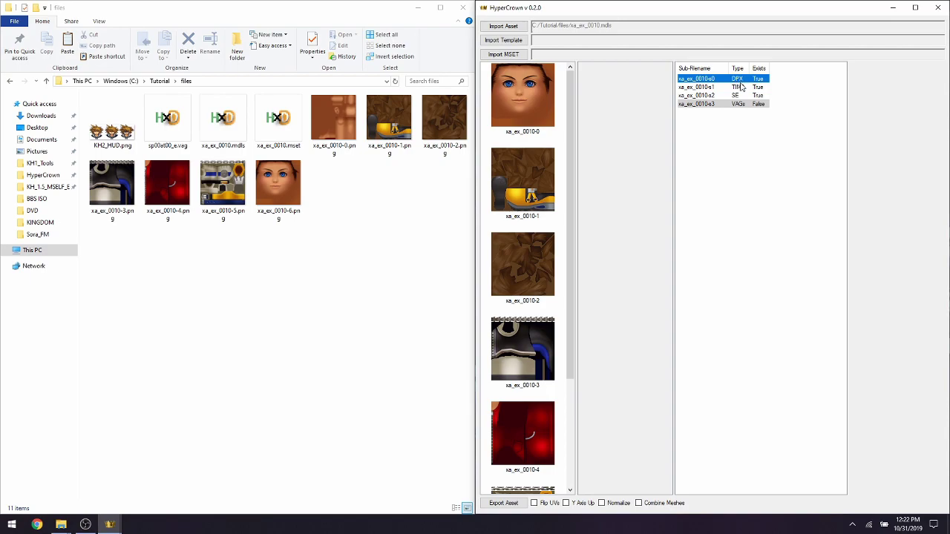
pyautogui.click(741, 88)
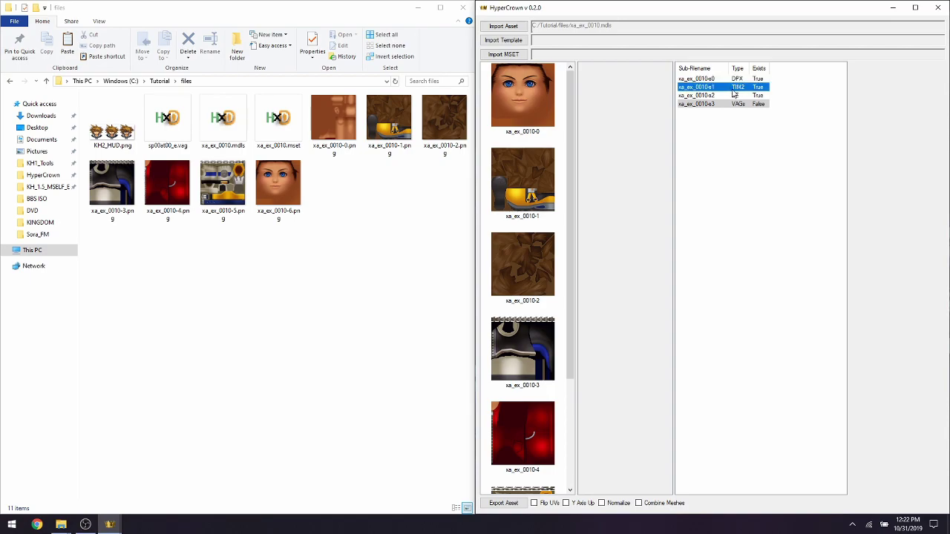
pyautogui.click(736, 95)
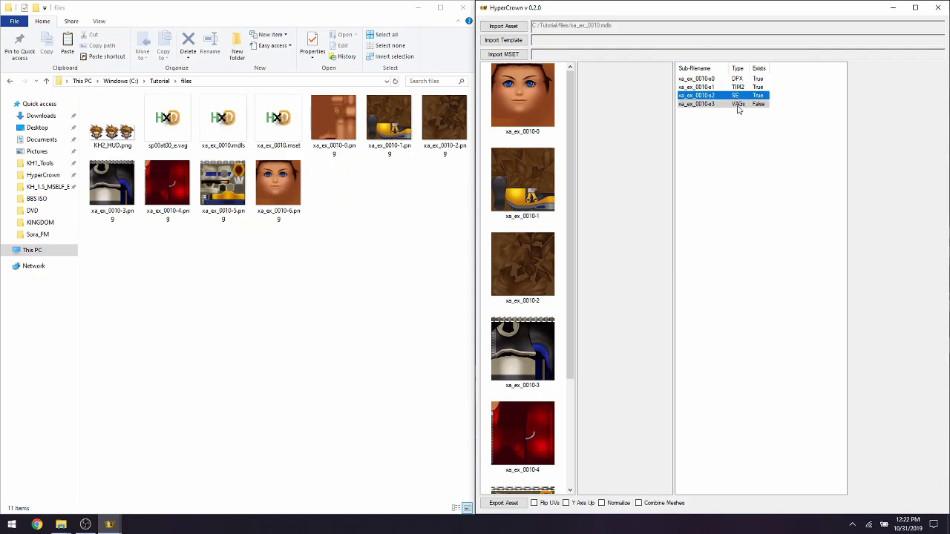
pyautogui.click(739, 105)
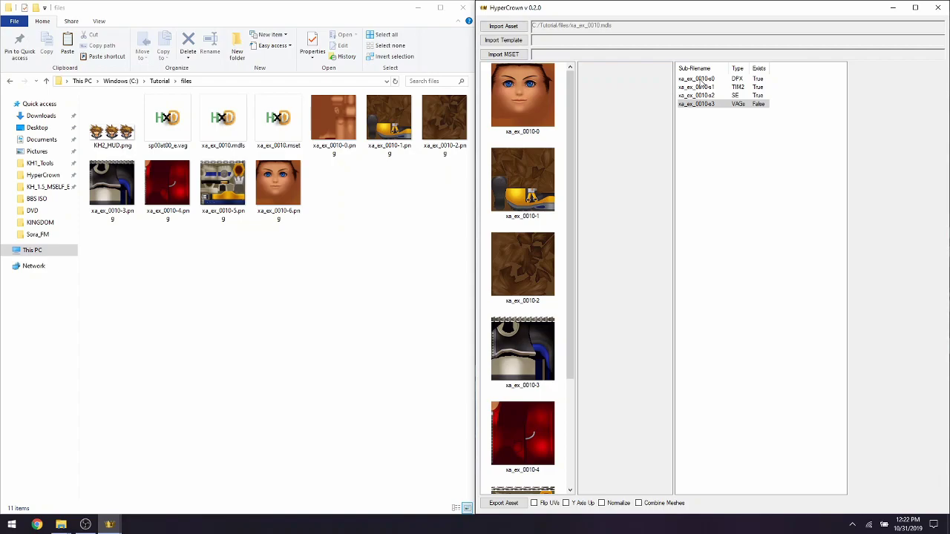
pyautogui.rightClick(702, 83)
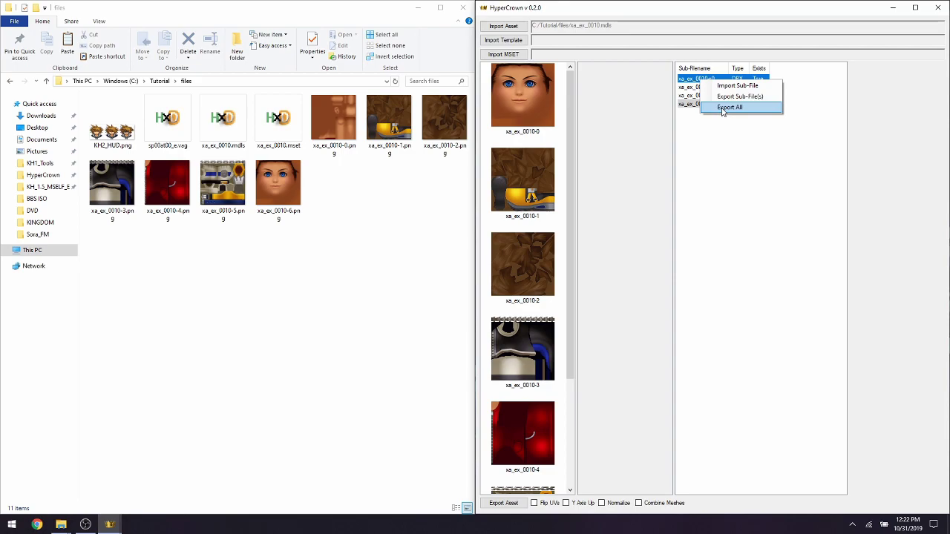
pyautogui.click(723, 108)
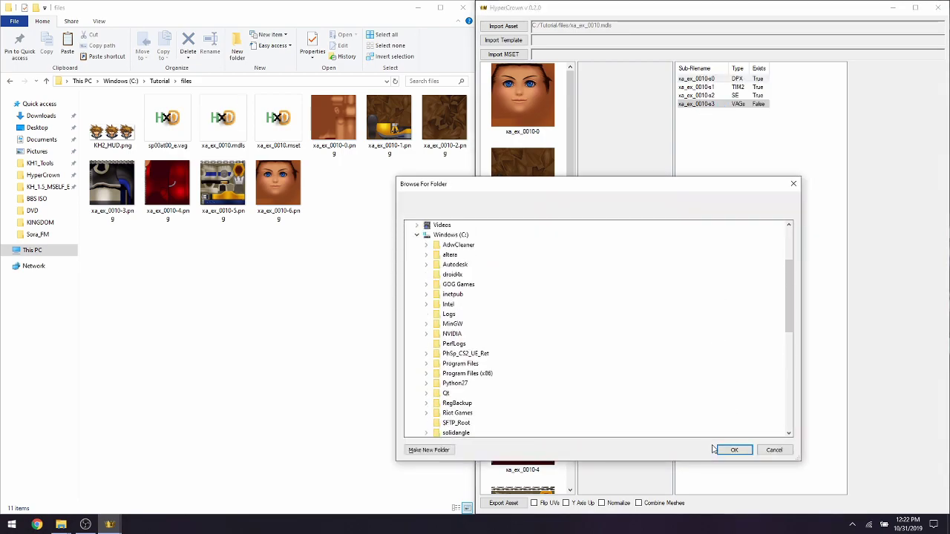
pyautogui.click(732, 451)
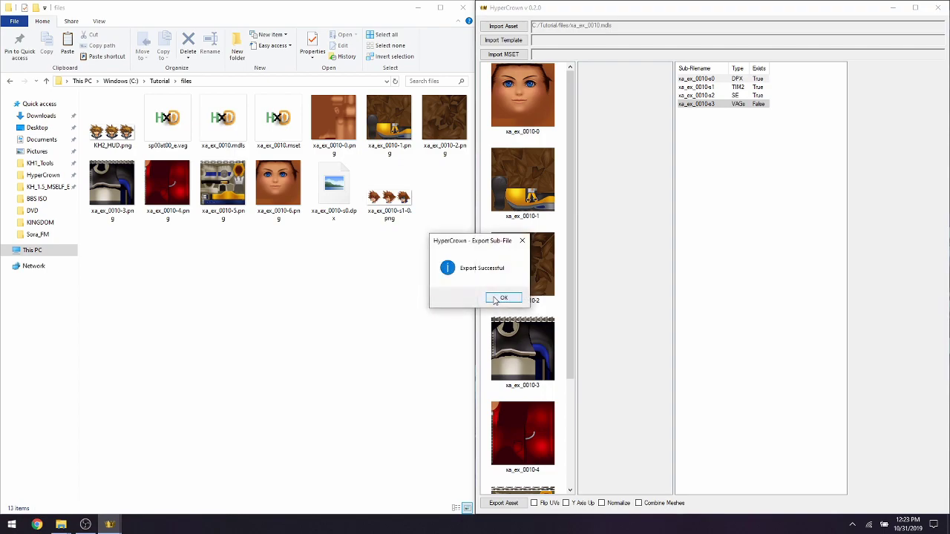
pyautogui.click(502, 298)
# Step: Check the exported xa_ex_0010-s0.dpx, xa_ex_0010-s1-0.png and xa_ex_0010-s2.se in the files folder
pyautogui.click(405, 296)
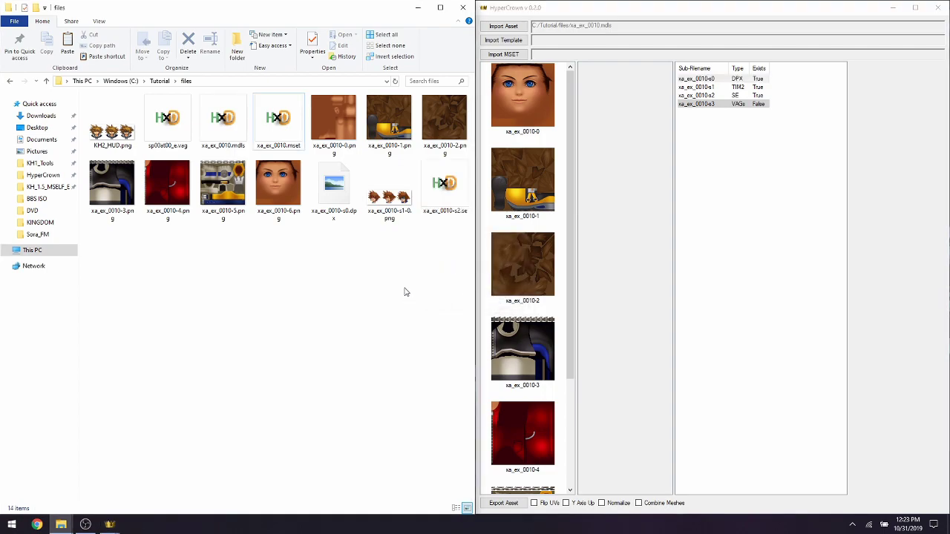
pyautogui.click(340, 195)
pyautogui.click(390, 198)
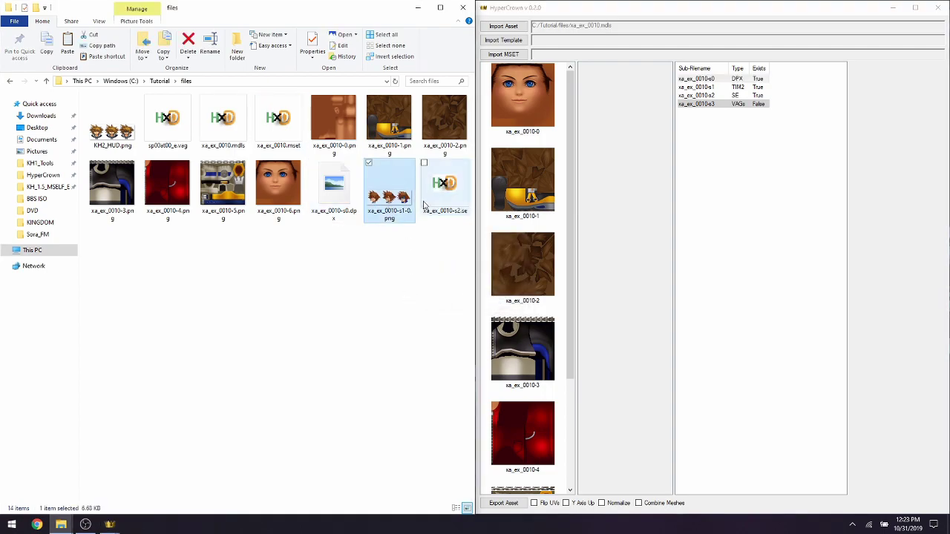
pyautogui.click(448, 206)
pyautogui.click(442, 237)
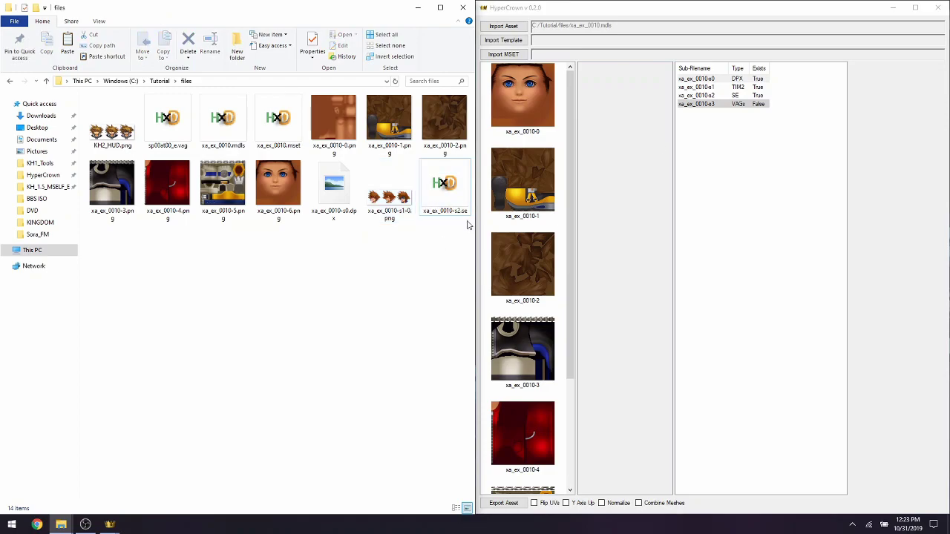
# Step: Replace the TIM2 sub-file xa_ex_0010-s1 by importing KH2_HUD.png
pyautogui.click(724, 79)
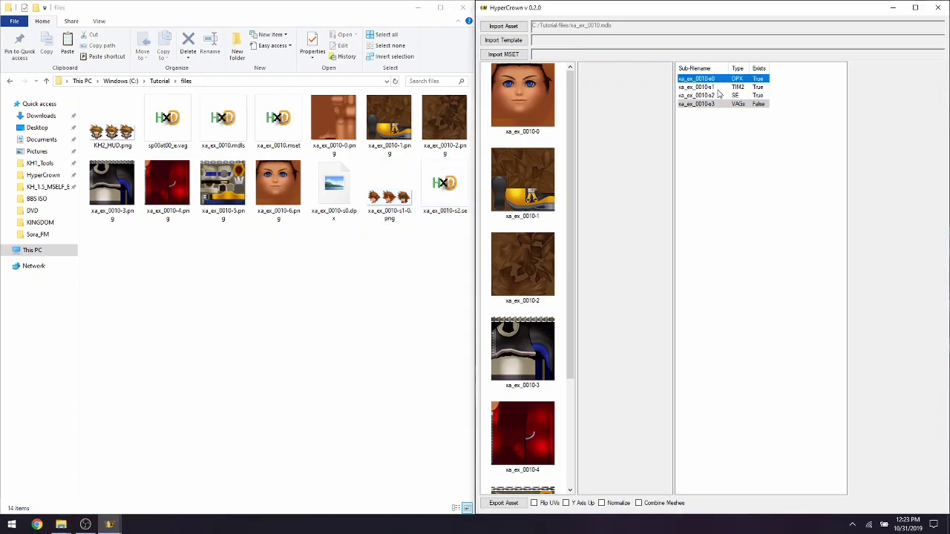
pyautogui.click(716, 88)
pyautogui.rightClick(715, 88)
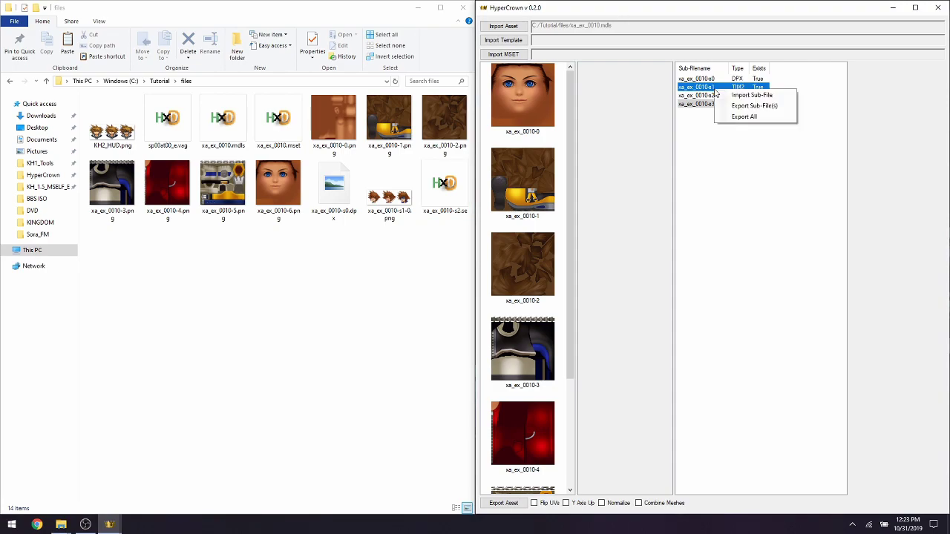
pyautogui.click(731, 97)
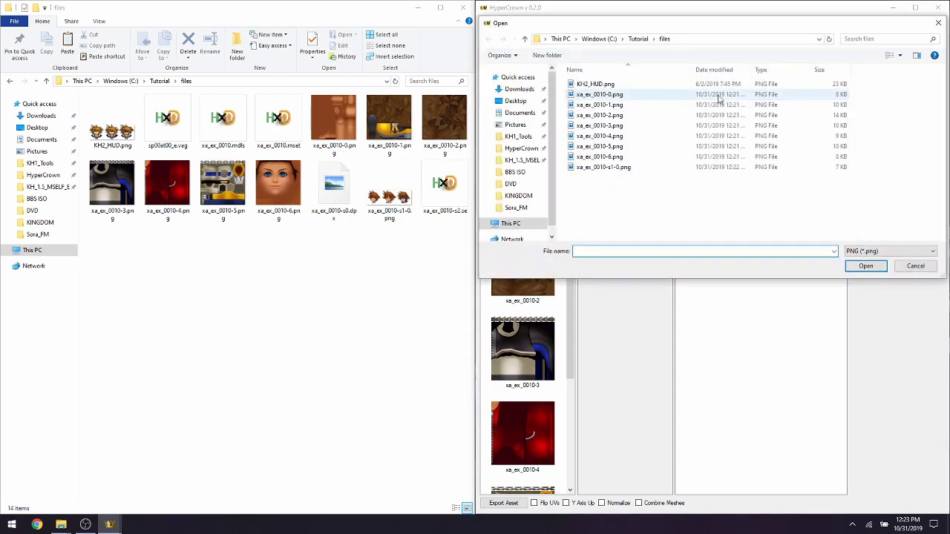
pyautogui.doubleClick(593, 86)
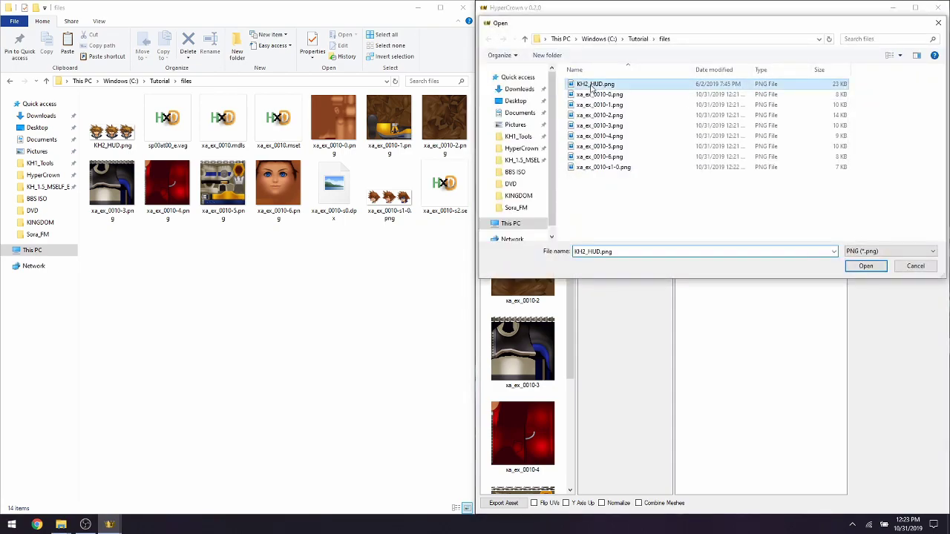
pyautogui.click(503, 298)
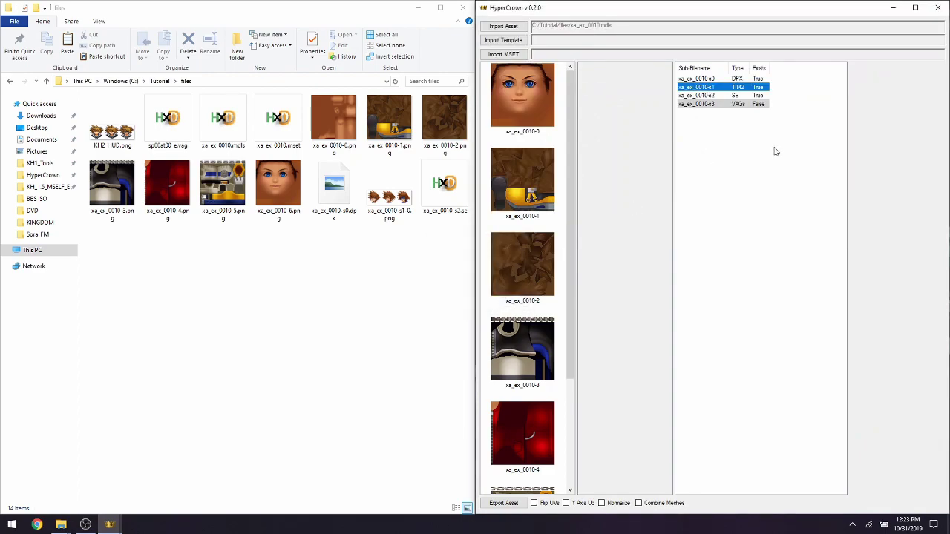
# Step: Export the TIM2 sub-file xa_ex_0010-s1 to the files folder and check the updated xa_ex_0010-s1-0.png
pyautogui.rightClick(734, 95)
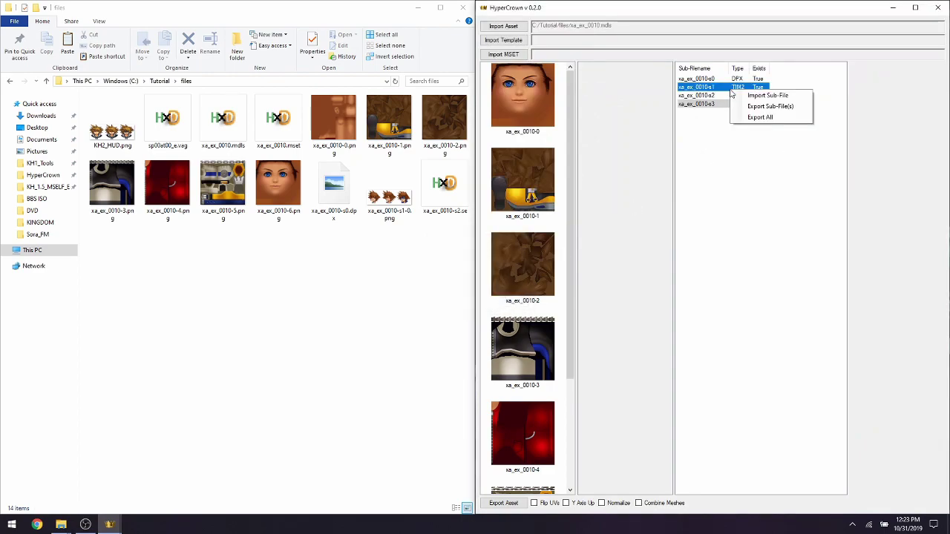
pyautogui.click(757, 108)
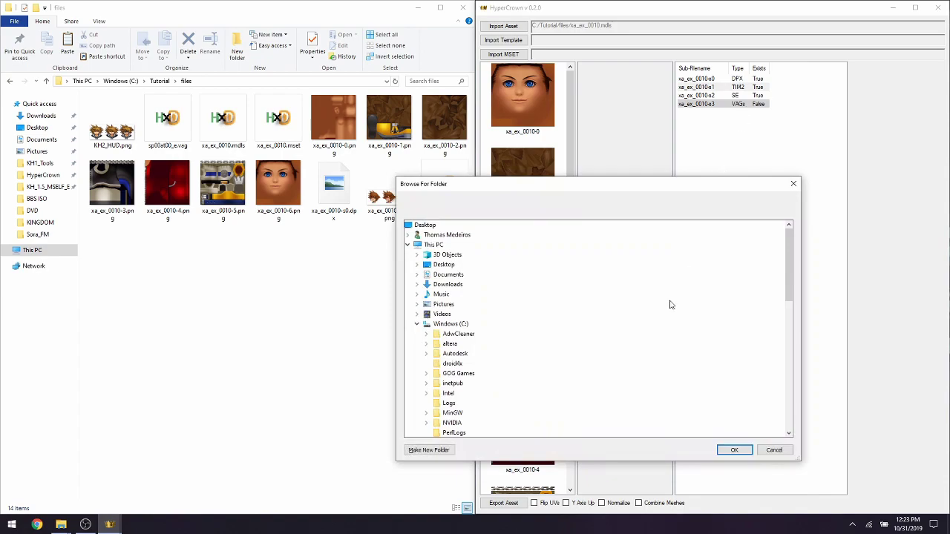
pyautogui.click(734, 450)
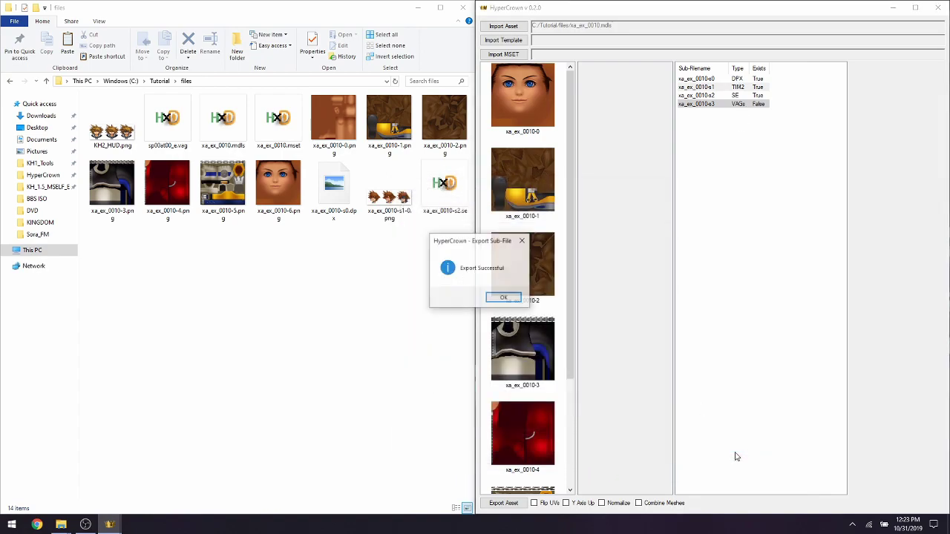
pyautogui.click(504, 297)
pyautogui.click(399, 206)
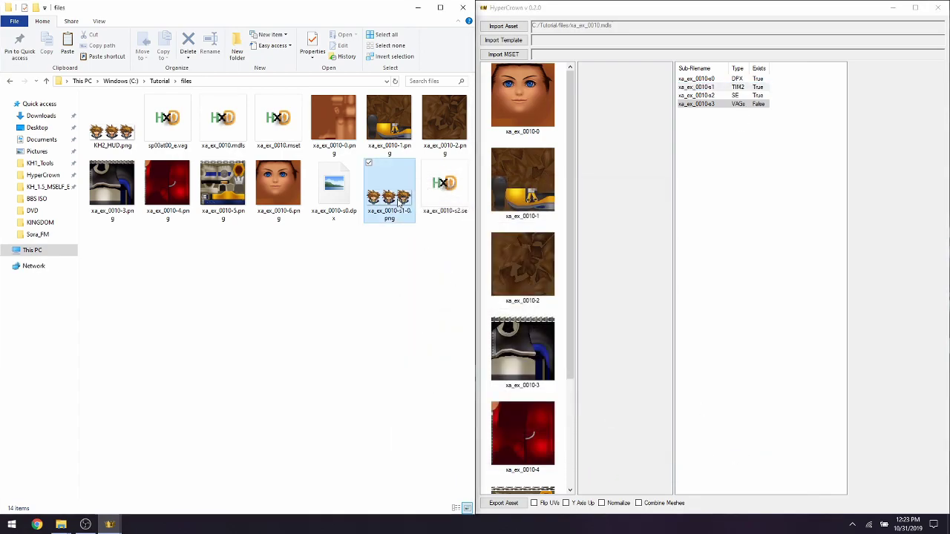
pyautogui.click(403, 252)
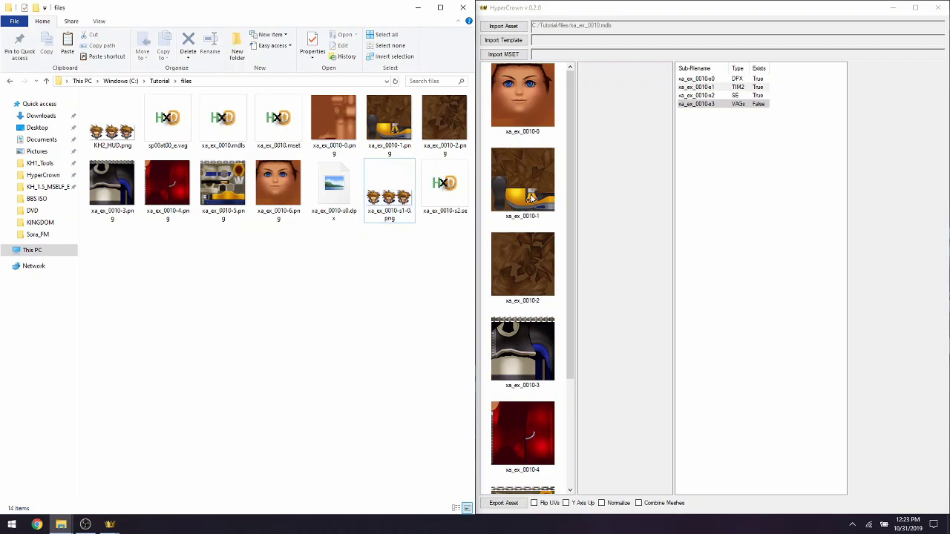
# Step: Open the Sub-File Importer for the VAGs sub-file xa_ex_0010-s3 and move it clear of the folder's files
pyautogui.click(785, 163)
pyautogui.click(724, 105)
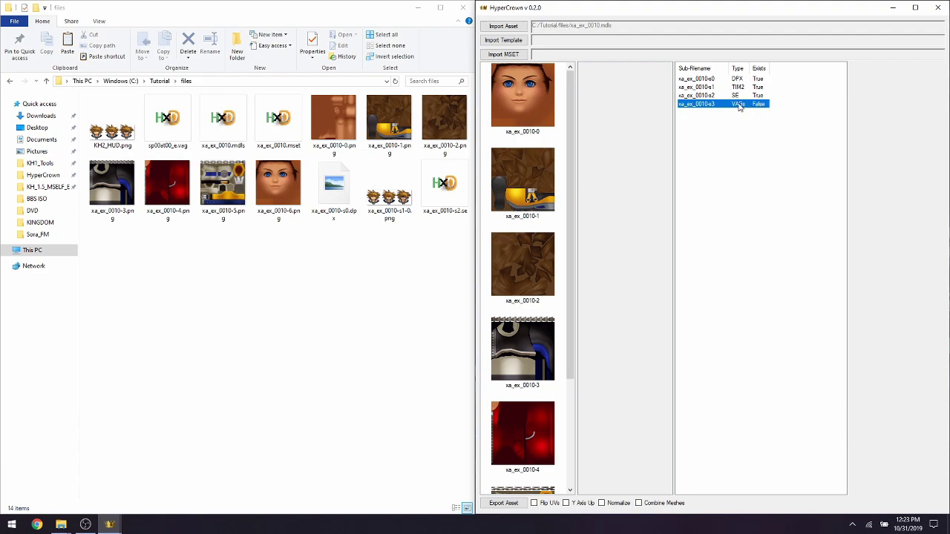
pyautogui.rightClick(728, 107)
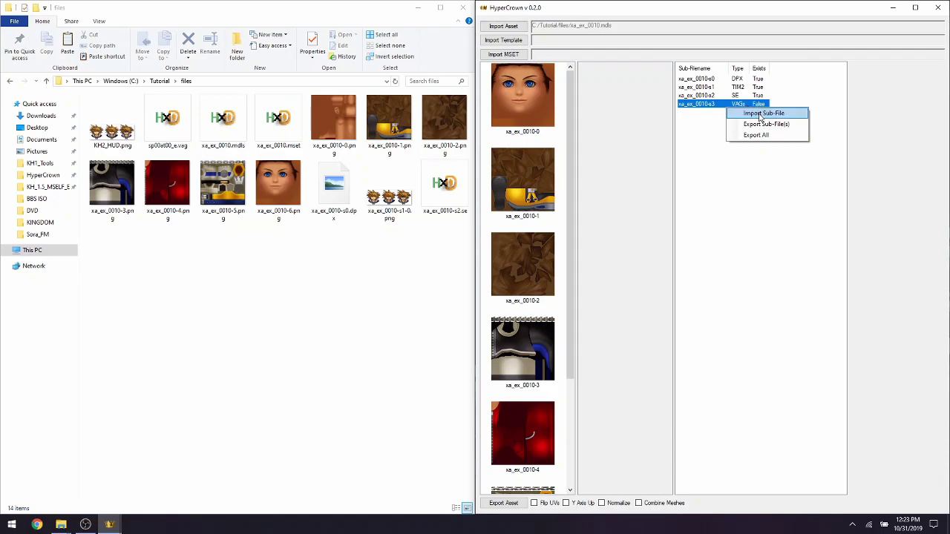
pyautogui.click(761, 115)
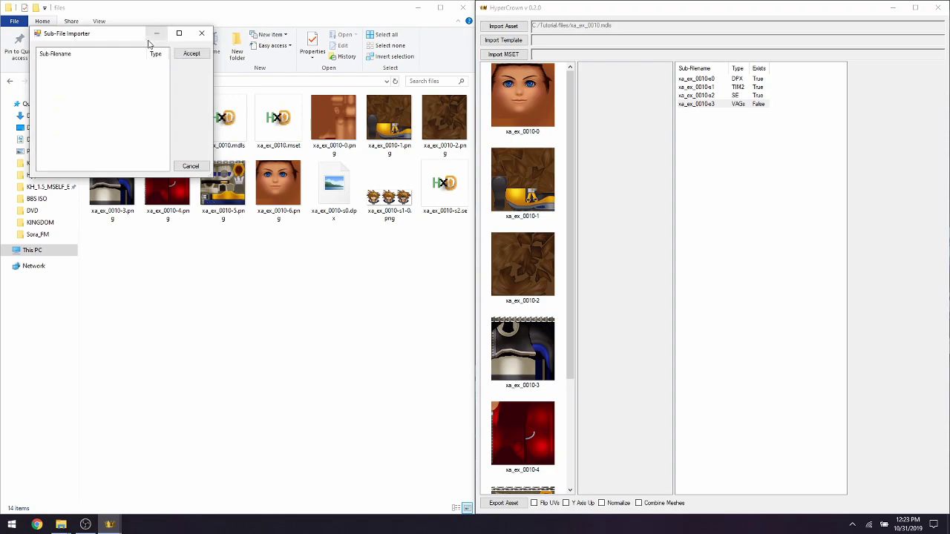
pyautogui.moveTo(116, 38); pyautogui.dragTo(622, 139)
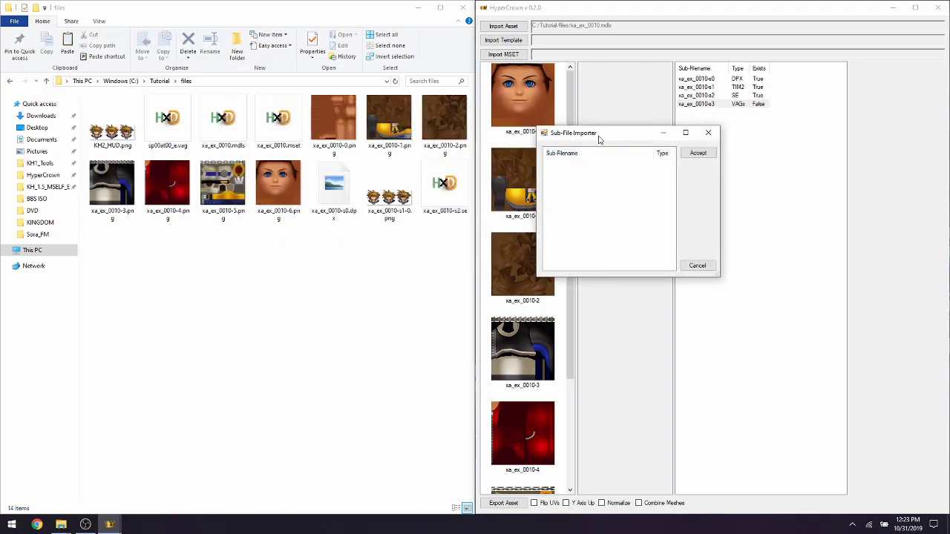
# Step: Add sp00at00_e.vag to the VAGs sub-file xa_ex_0010-s3 and accept the import
pyautogui.rightClick(586, 170)
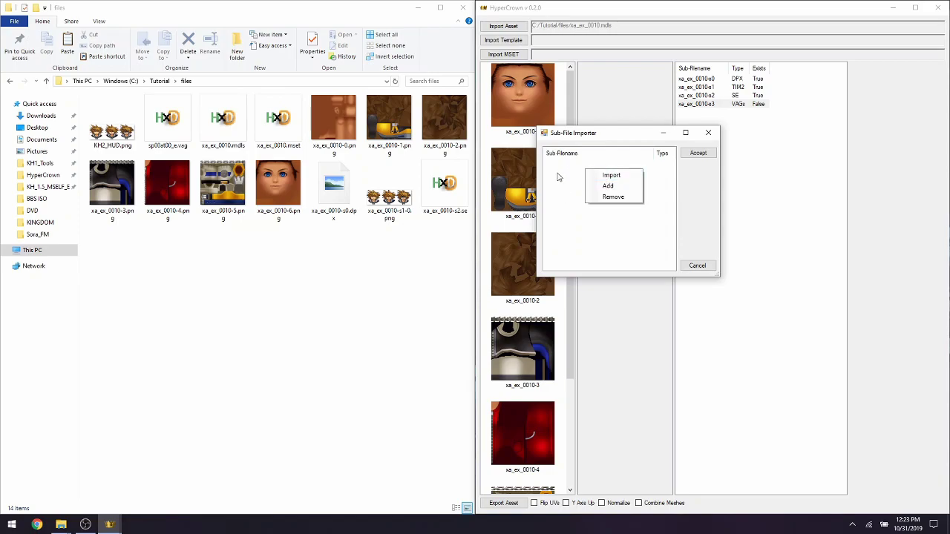
pyautogui.click(610, 186)
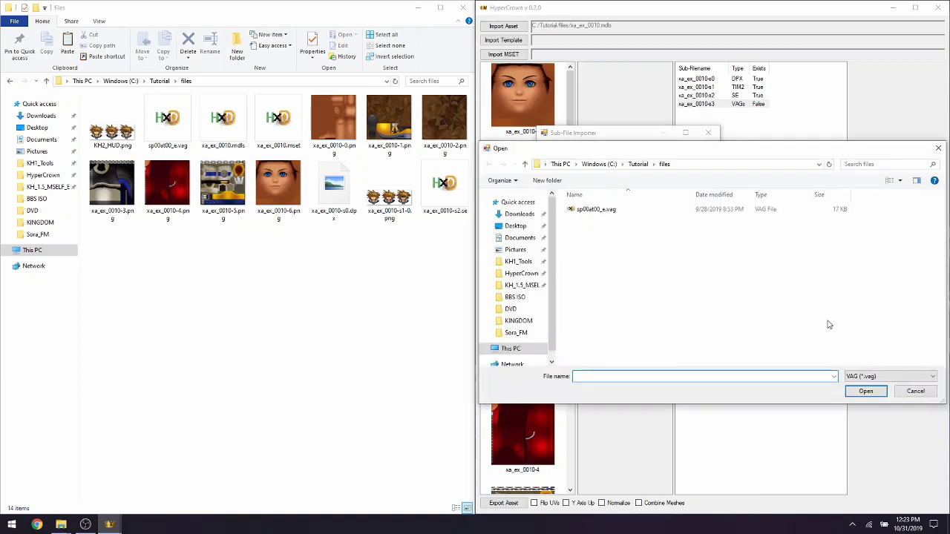
pyautogui.click(857, 376)
pyautogui.click(858, 378)
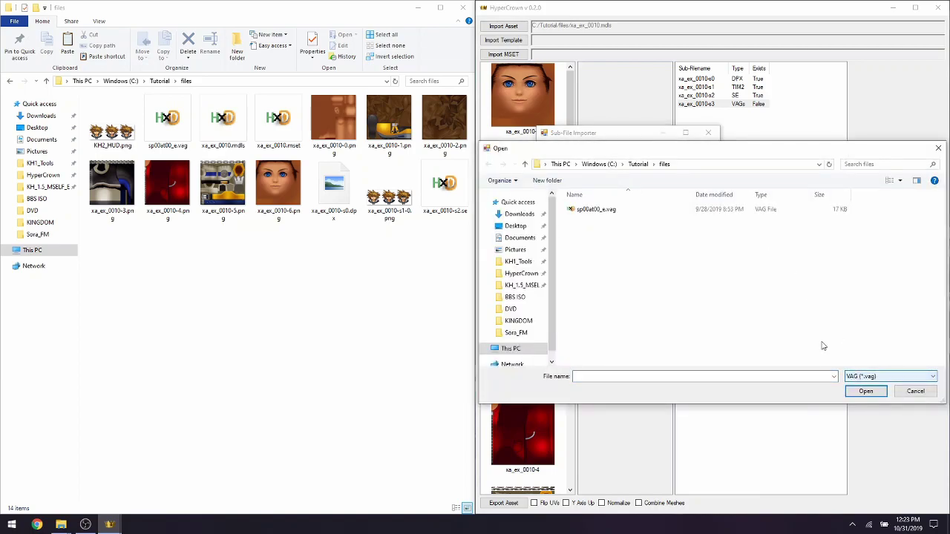
pyautogui.doubleClick(597, 210)
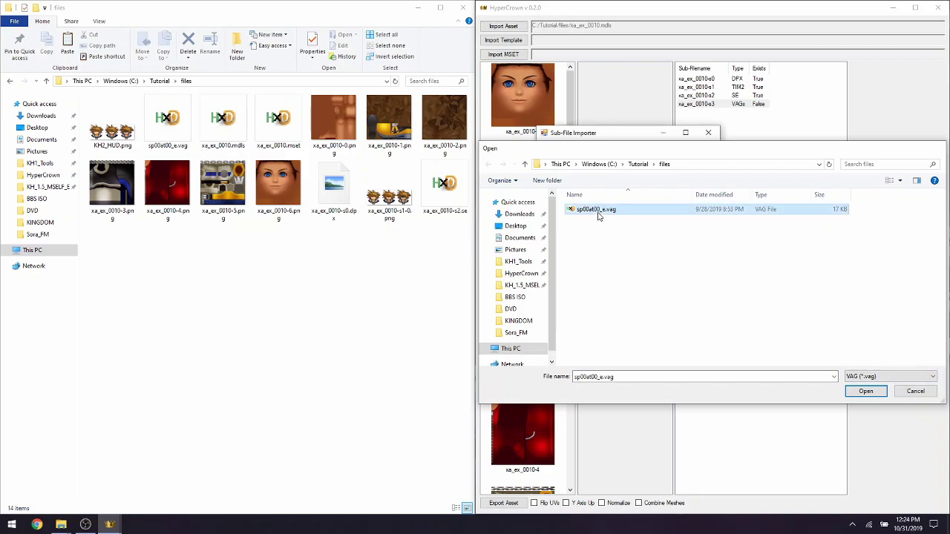
pyautogui.click(503, 297)
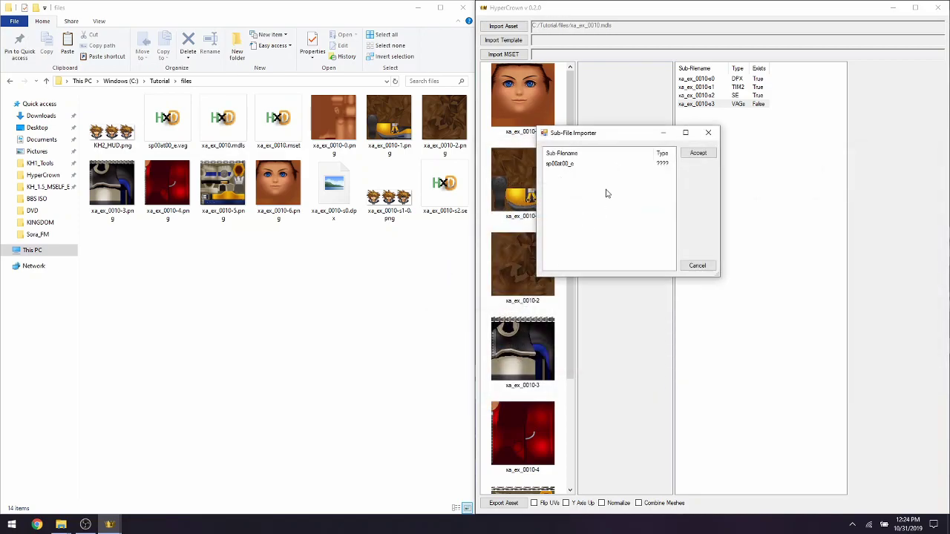
pyautogui.click(570, 165)
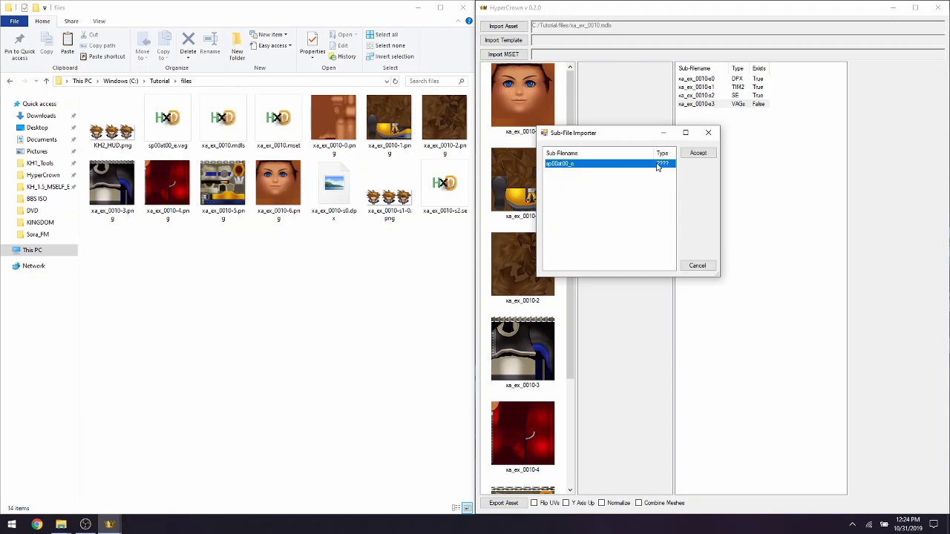
pyautogui.click(697, 154)
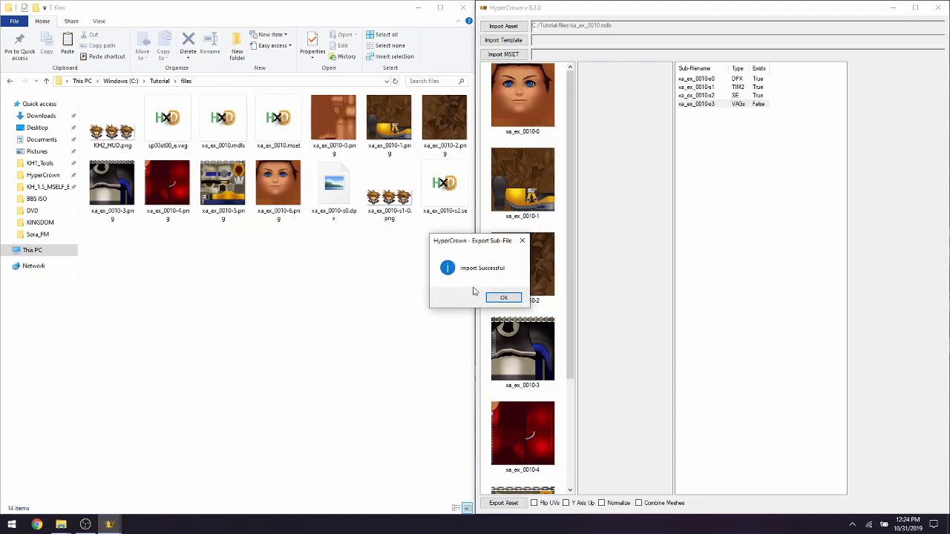
pyautogui.click(502, 298)
pyautogui.click(730, 129)
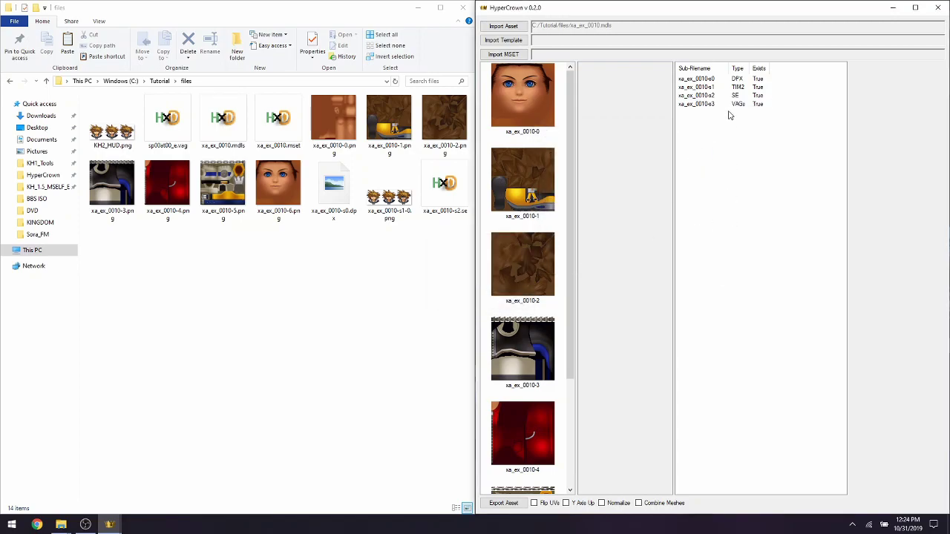
# Step: Remove the sp00at00_e entry from the VAGs sub-file xa_ex_0010-s3 and accept the change
pyautogui.click(739, 105)
pyautogui.rightClick(738, 109)
pyautogui.click(751, 113)
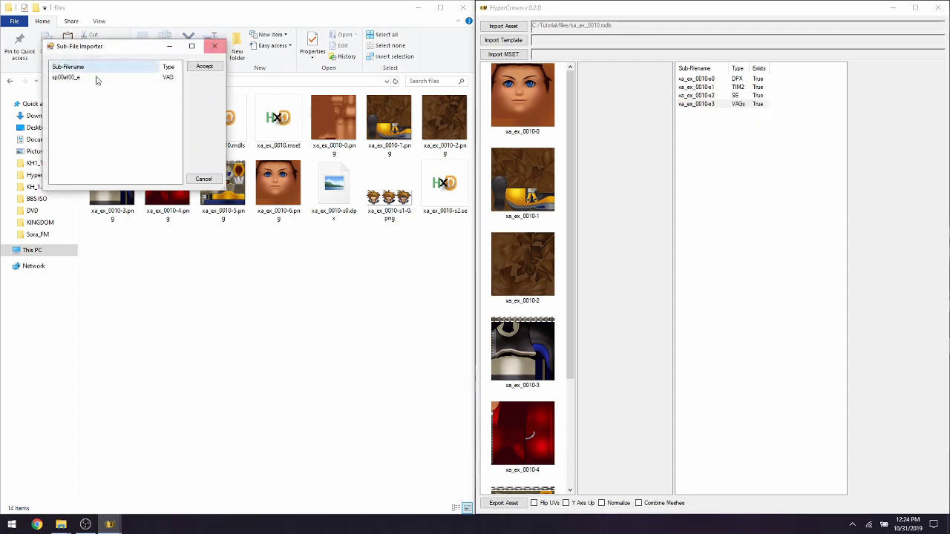
pyautogui.click(66, 79)
pyautogui.moveTo(96, 51); pyautogui.dragTo(535, 161)
pyautogui.rightClick(516, 192)
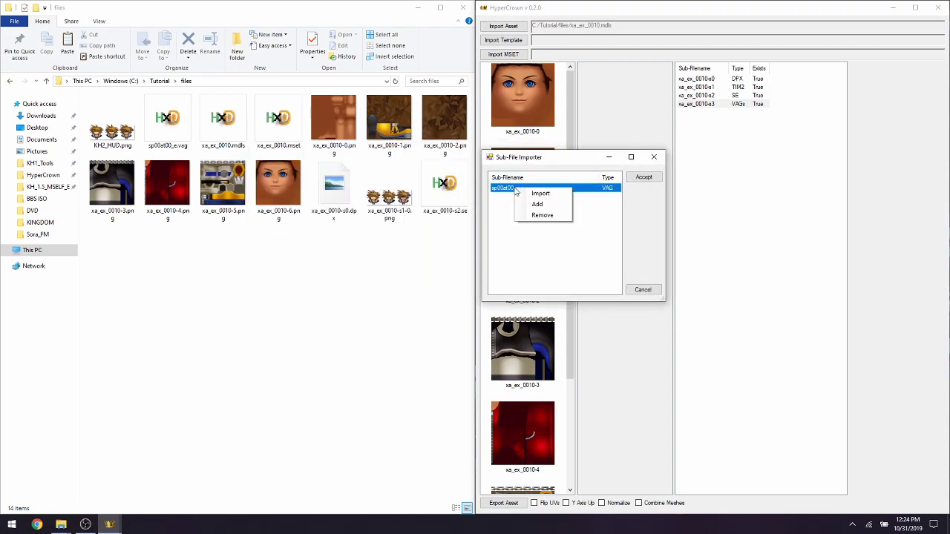
pyautogui.click(541, 217)
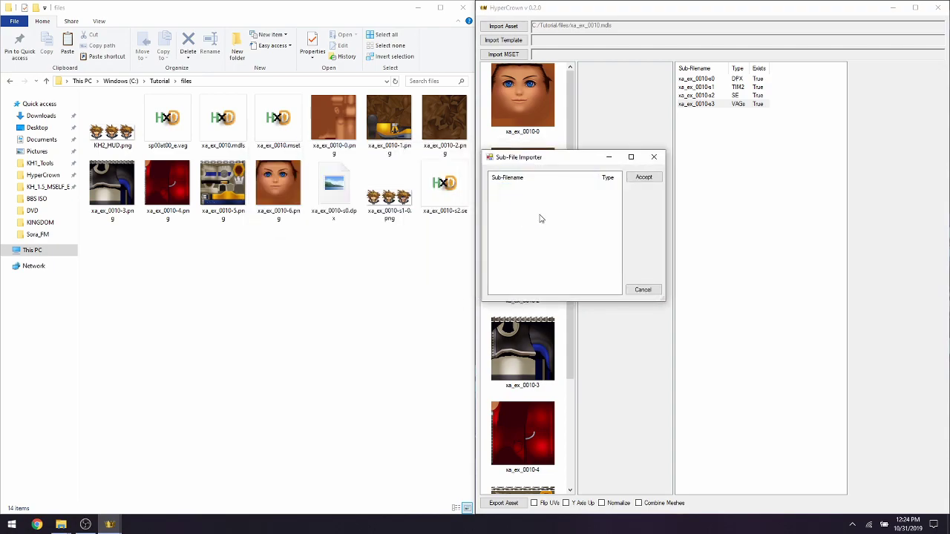
pyautogui.click(644, 177)
pyautogui.click(519, 298)
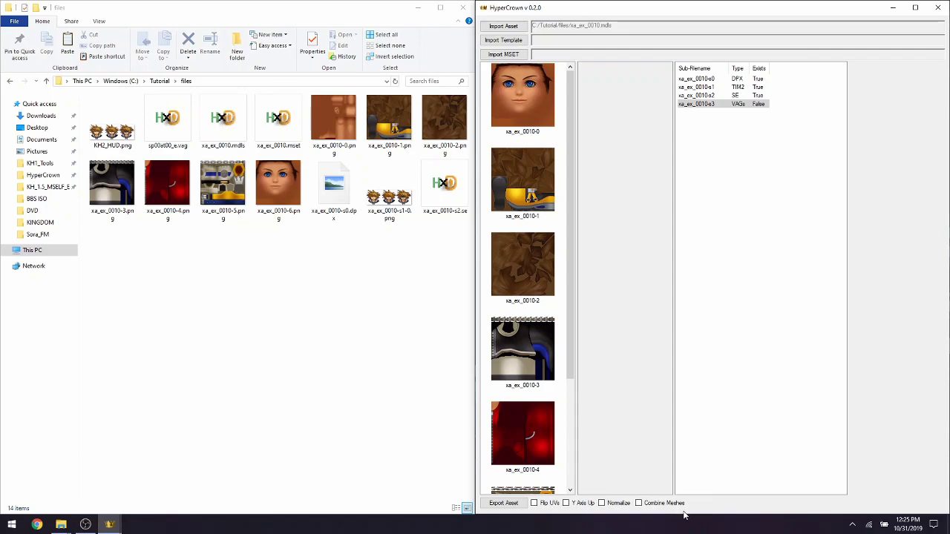
pyautogui.click(540, 505)
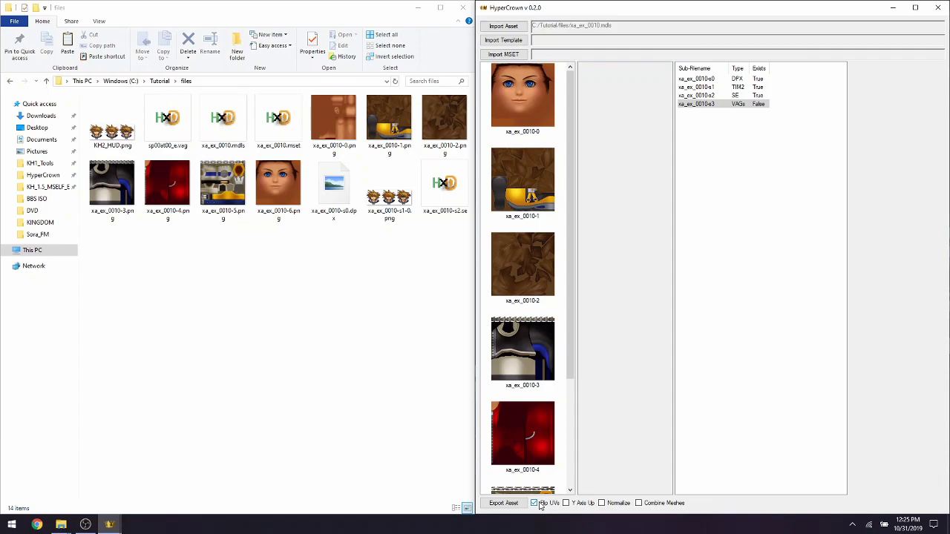
pyautogui.click(502, 505)
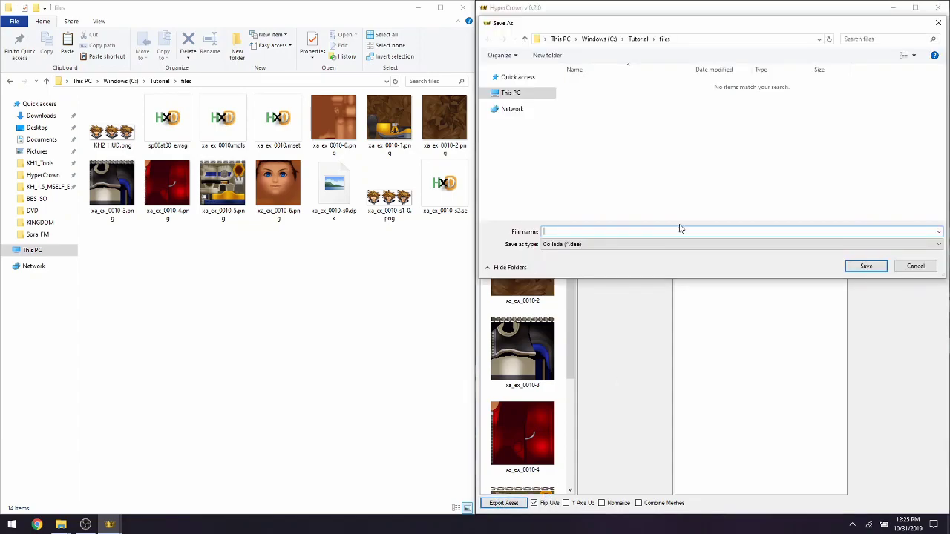
pyautogui.click(914, 266)
pyautogui.click(540, 504)
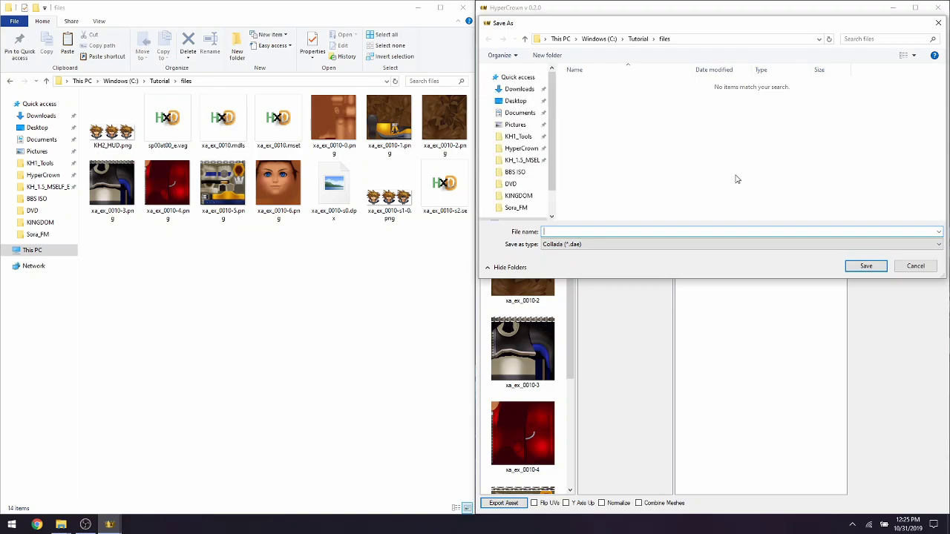
# Step: Export the asset as a Character Model named xa_ex_0010_new_hud.mdls and check the new file in the files folder
pyautogui.click(605, 247)
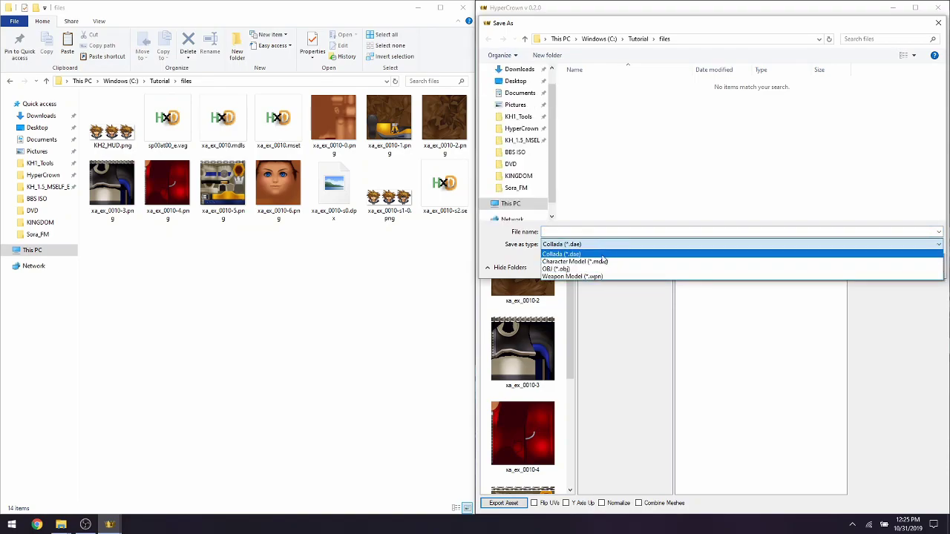
pyautogui.click(603, 262)
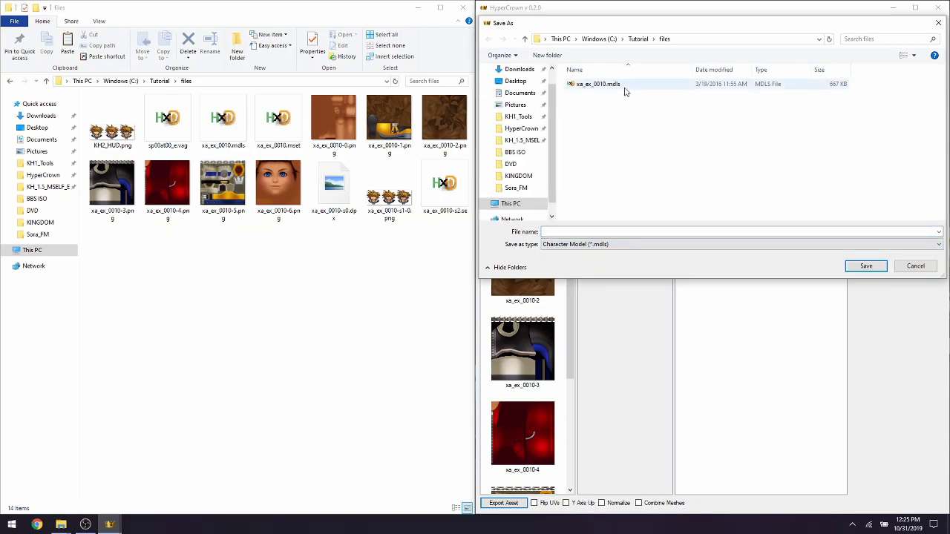
pyautogui.click(599, 85)
pyautogui.click(574, 233)
pyautogui.click(573, 233)
pyautogui.write('_new_hud.mdls')
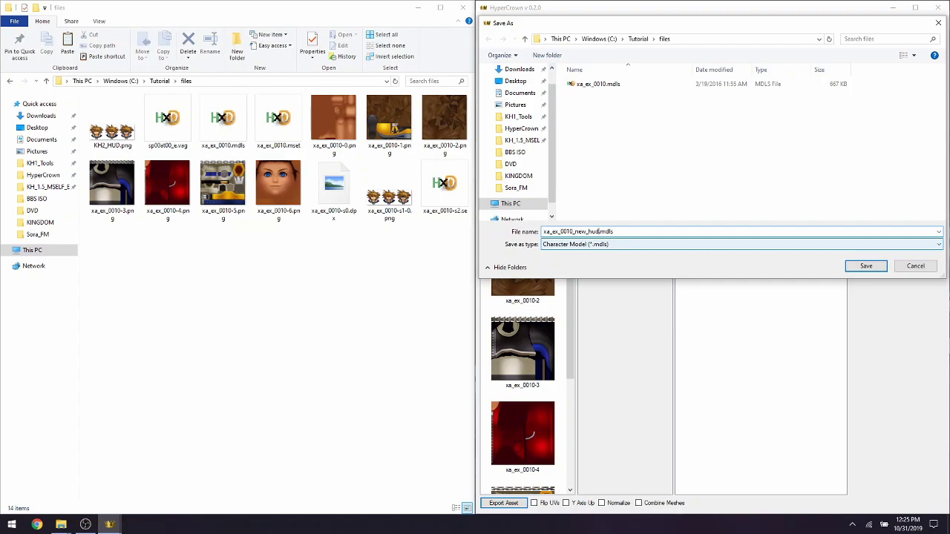
pyautogui.press('Return')
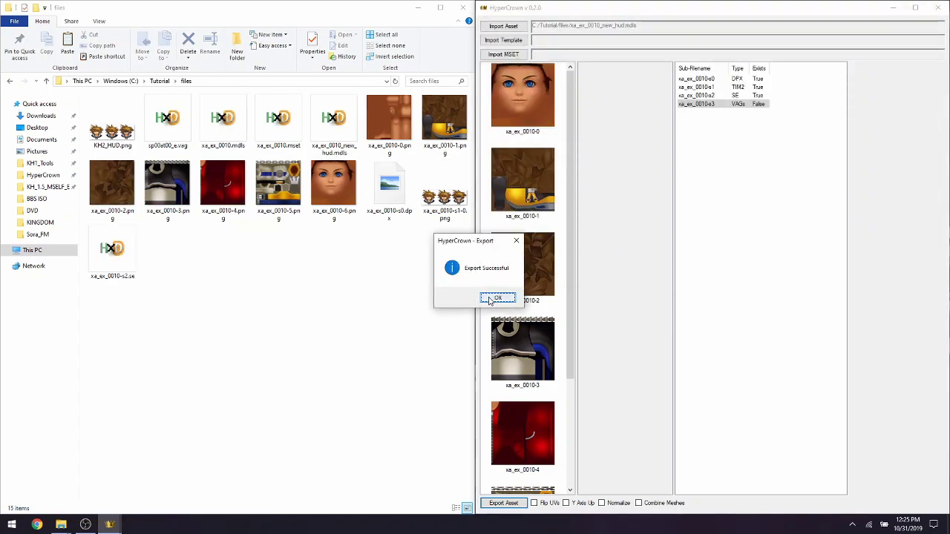
pyautogui.click(489, 300)
pyautogui.click(367, 301)
pyautogui.click(331, 126)
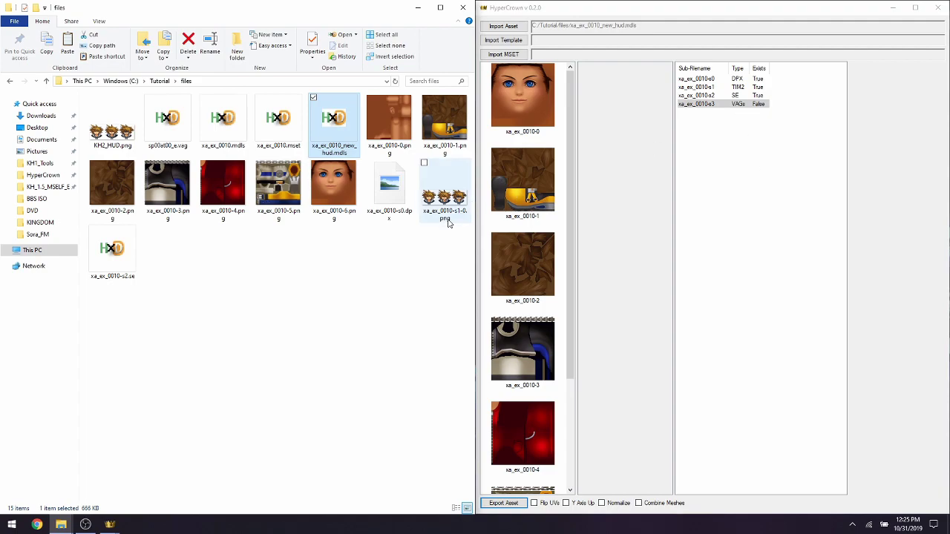
# Step: Export the asset with flipped UVs as the Collada file xa_ex_0010.dae and check it in the files folder
pyautogui.click(518, 506)
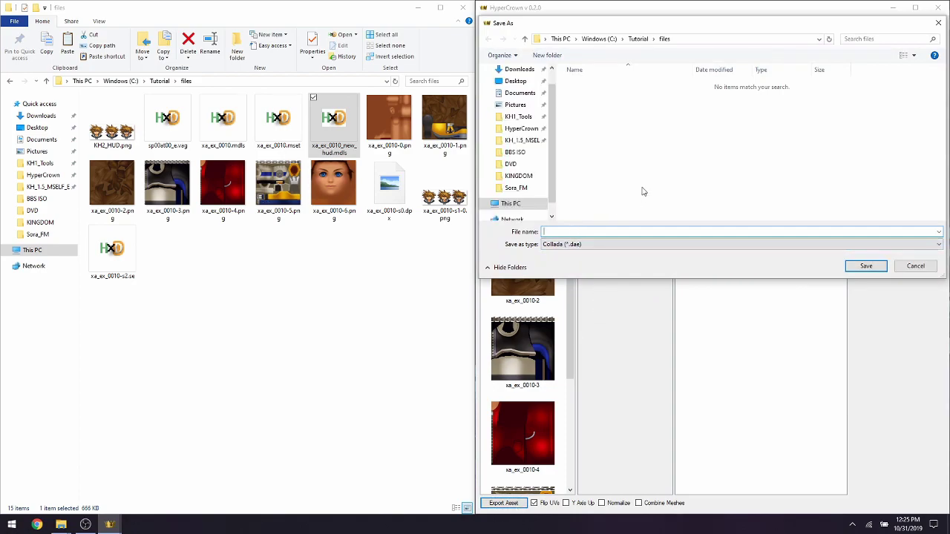
pyautogui.write('xa_ex_0010.dae')
pyautogui.press('Return')
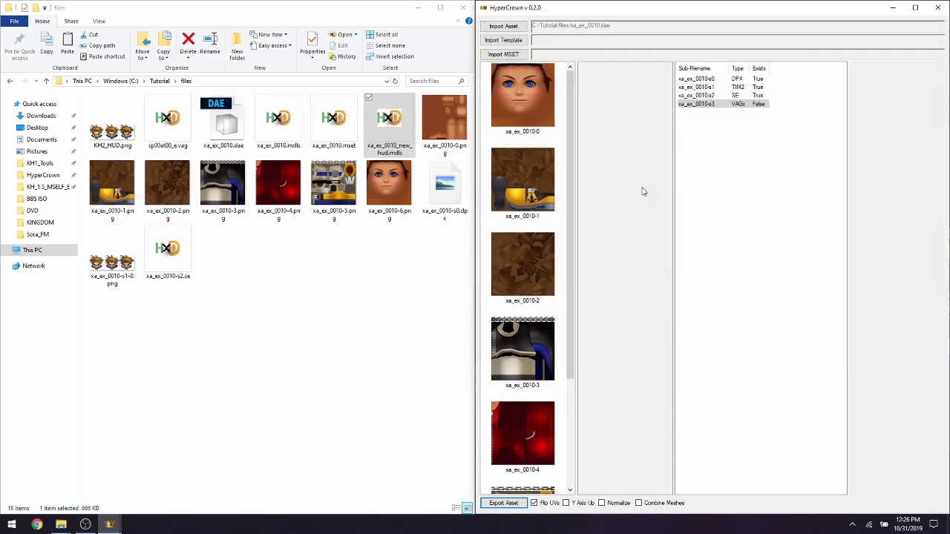
pyautogui.click(302, 286)
pyautogui.click(234, 131)
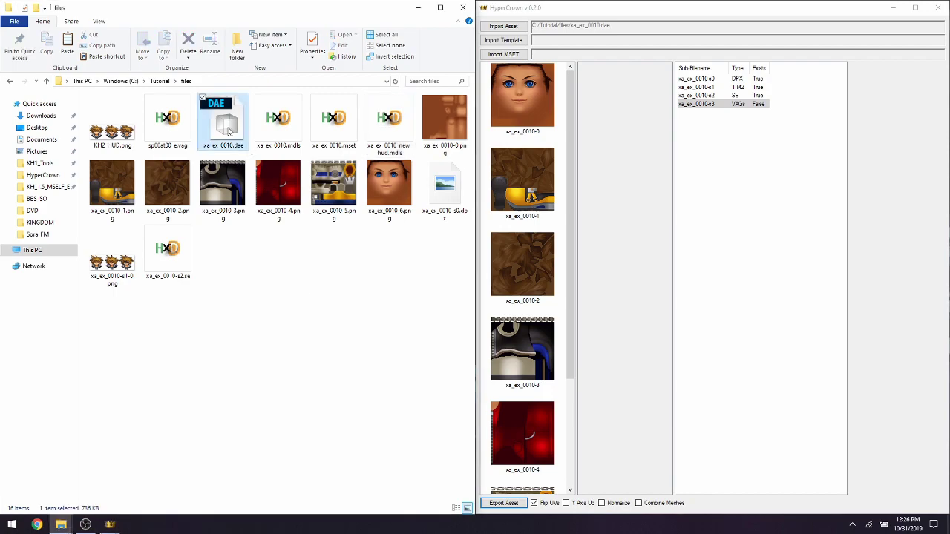
pyautogui.click(294, 266)
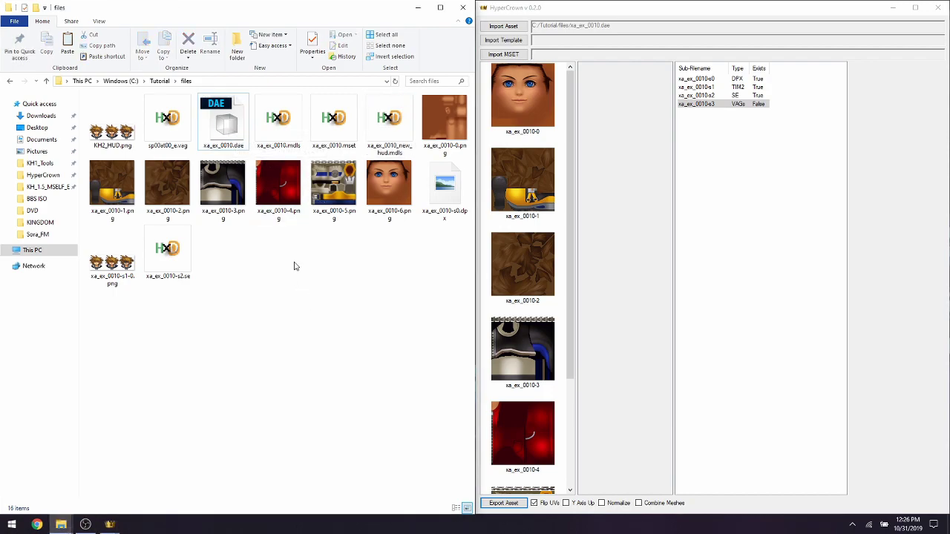
# Step: Import the Collada file xa_ex_0010.dae as the asset and look through its textures
pyautogui.click(507, 27)
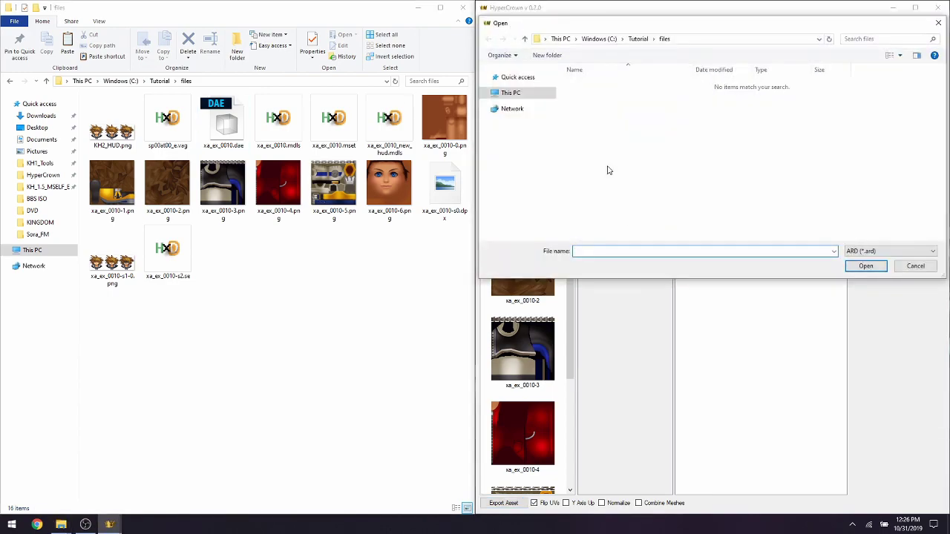
pyautogui.click(874, 253)
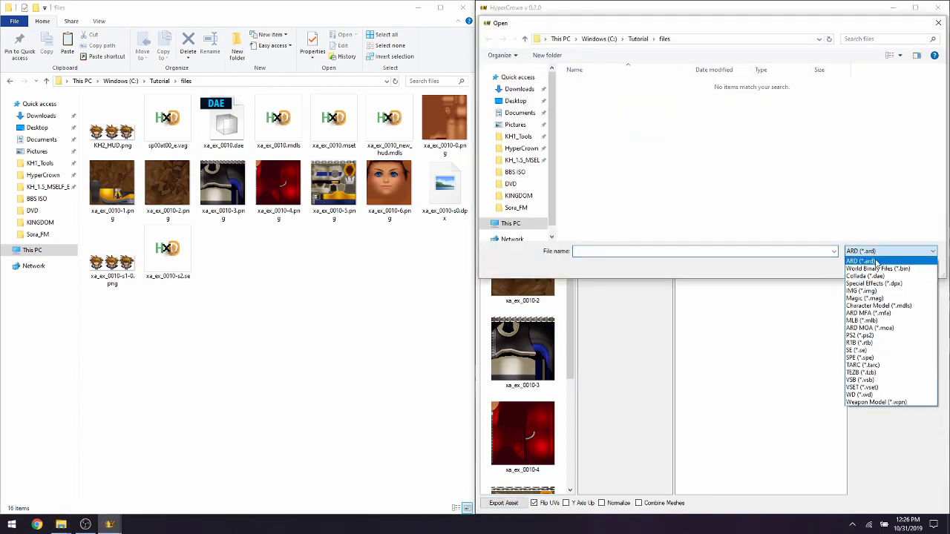
pyautogui.click(882, 280)
pyautogui.doubleClick(597, 85)
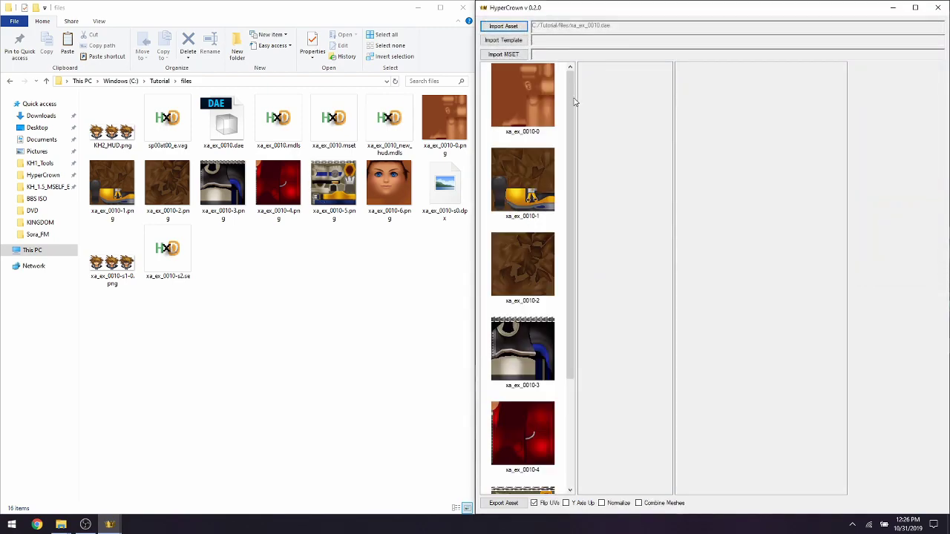
pyautogui.click(538, 102)
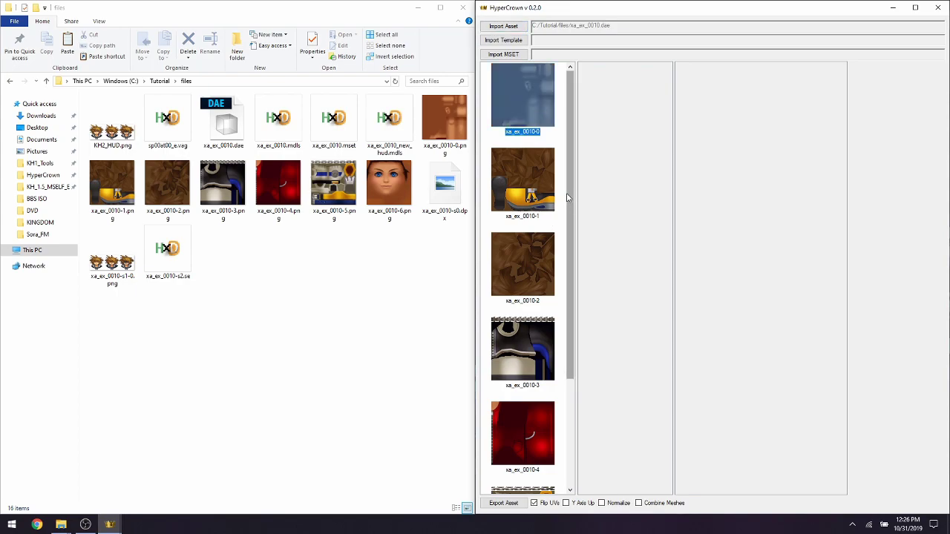
pyautogui.scroll(-5, 565, 199)
pyautogui.scroll(5, 565, 198)
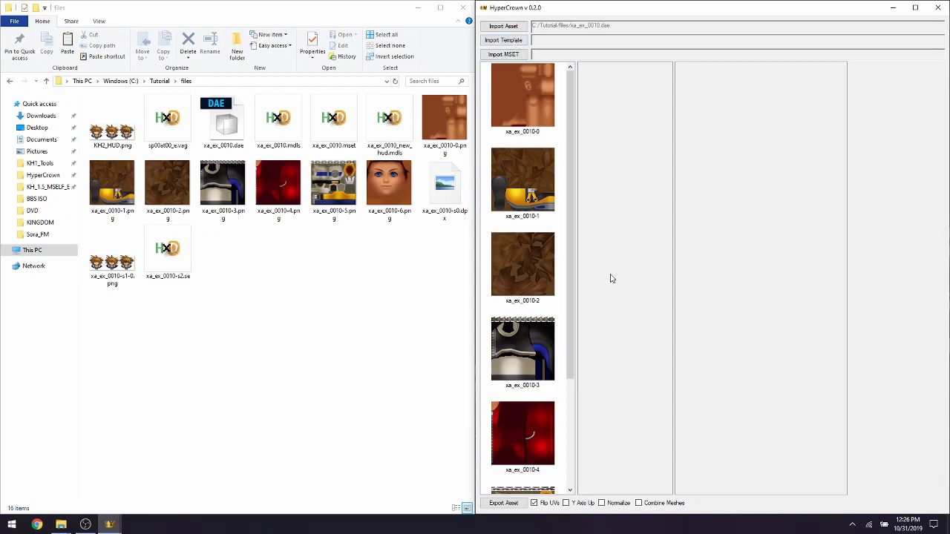
# Step: Try to export the imported Collada asset as a Character Model named xa_ex_0010_custom.mdls without a template
pyautogui.click(503, 504)
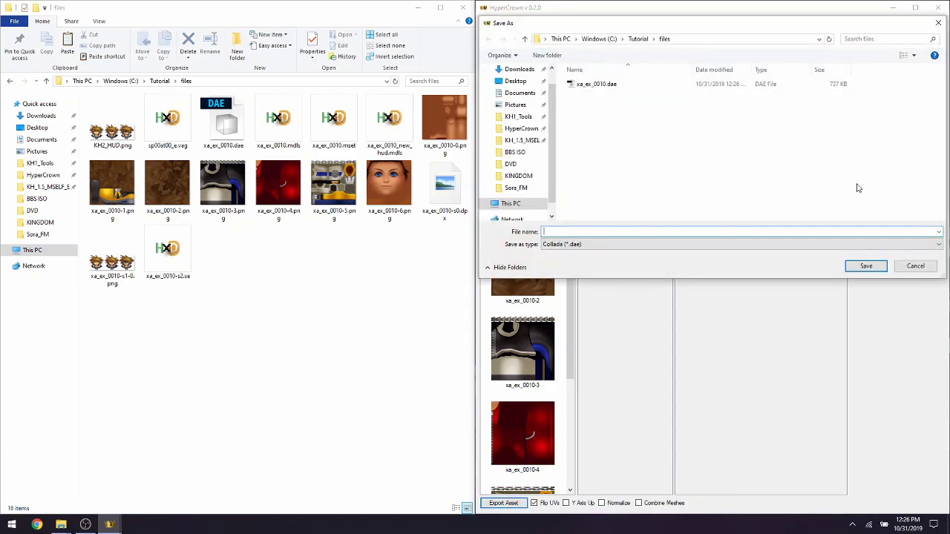
pyautogui.click(765, 245)
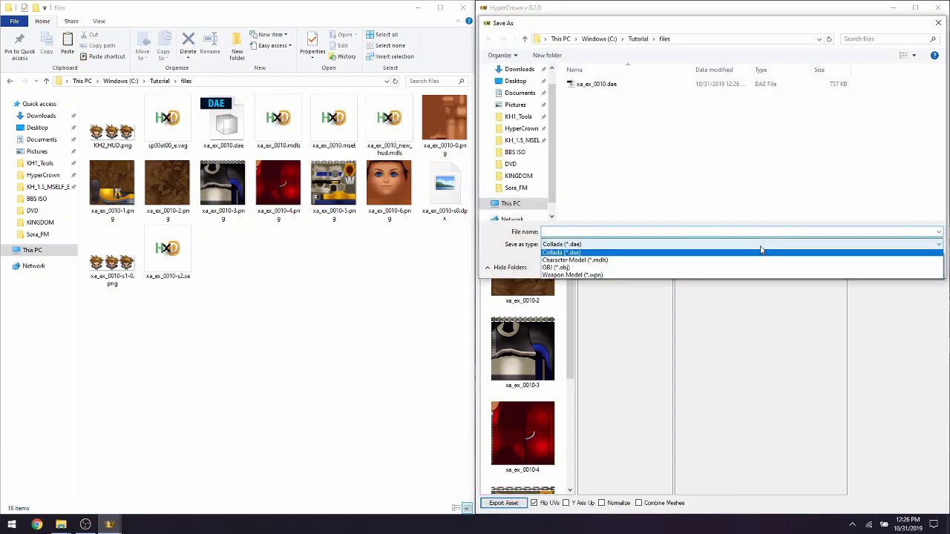
pyautogui.click(657, 261)
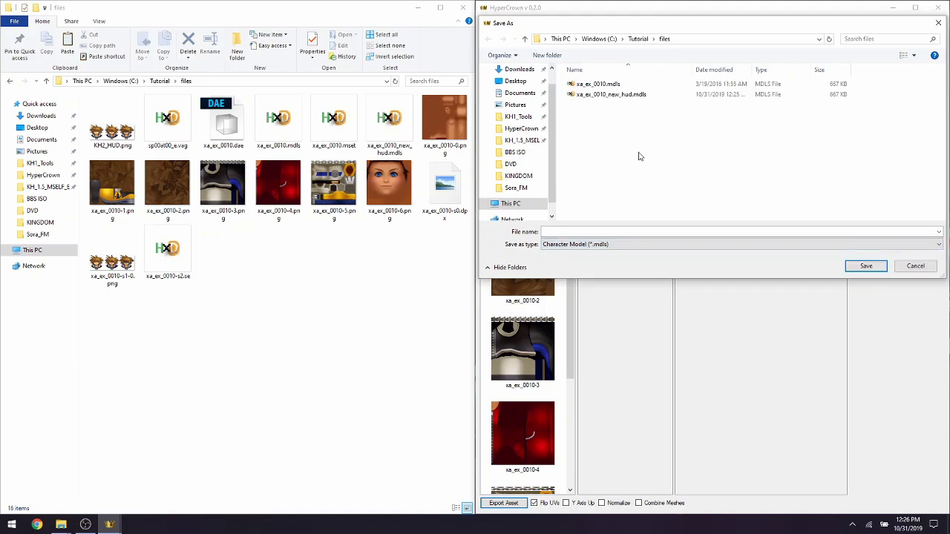
pyautogui.click(611, 95)
pyautogui.doubleClick(613, 232)
pyautogui.write('xa_ex_0010_custom.mdls')
pyautogui.press('Return')
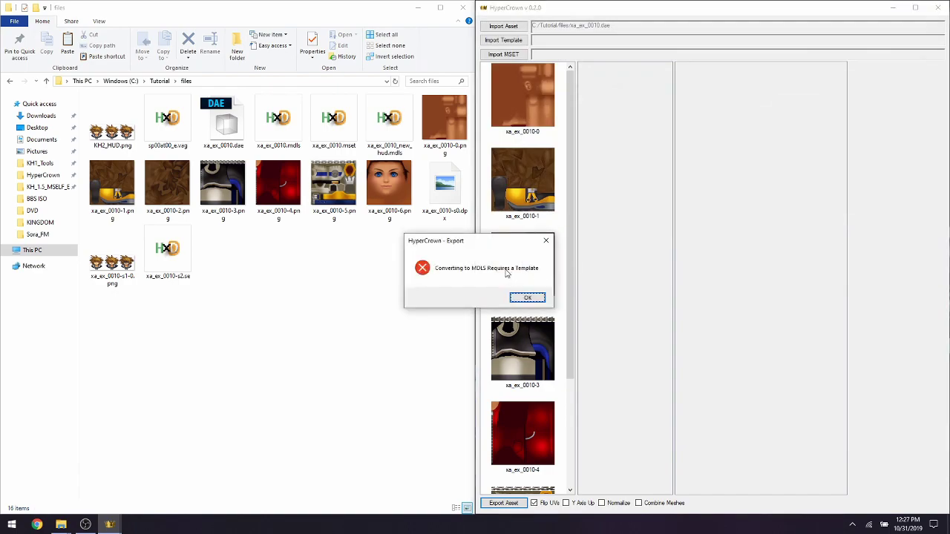
pyautogui.click(525, 300)
# Step: Import xa_ex_0010.mdls as the template and export the asset as the Character Model xa_ex_0010_custom.mdls in the files folder
pyautogui.click(514, 41)
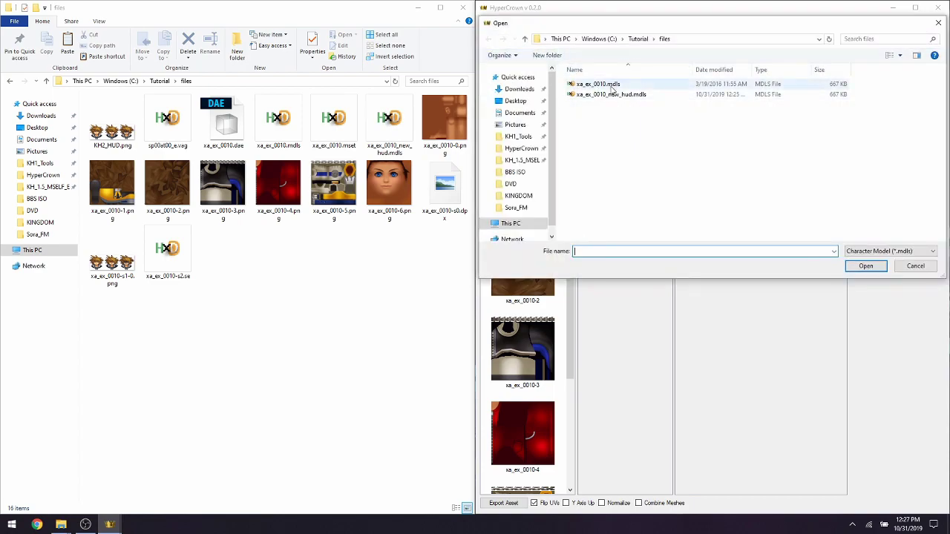
pyautogui.doubleClick(611, 87)
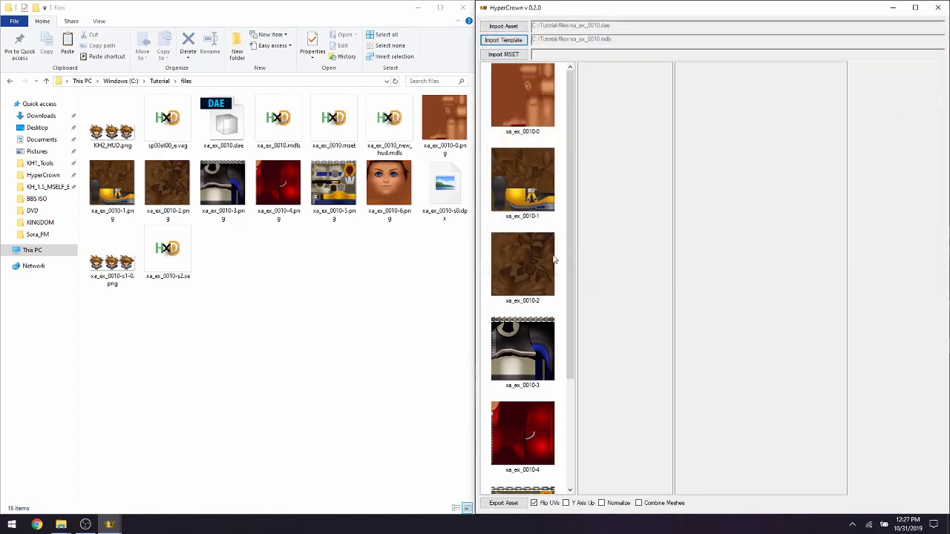
pyautogui.click(503, 504)
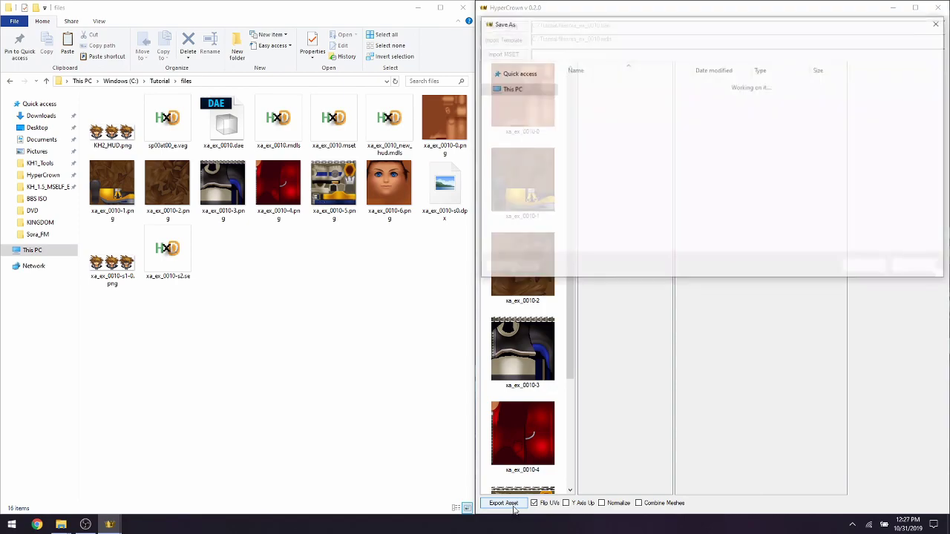
pyautogui.click(601, 89)
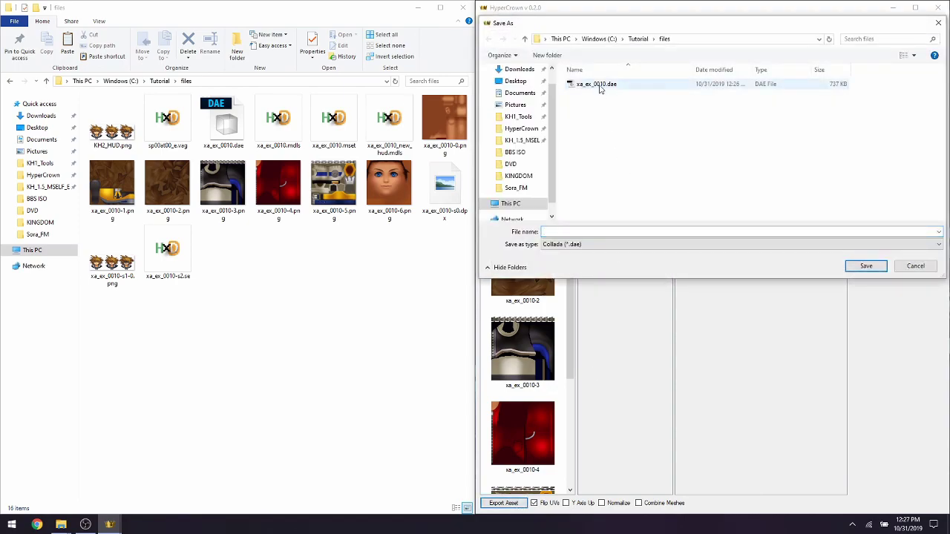
pyautogui.click(856, 247)
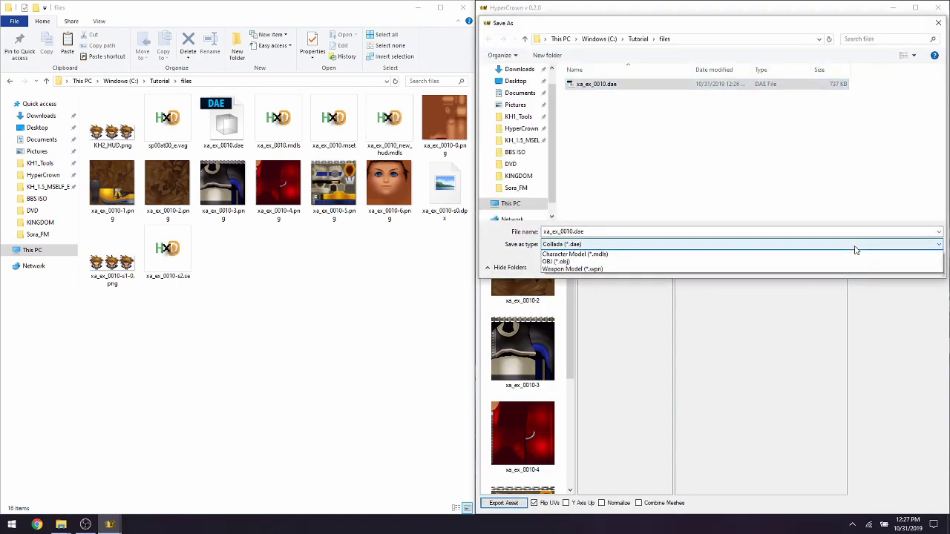
pyautogui.click(737, 261)
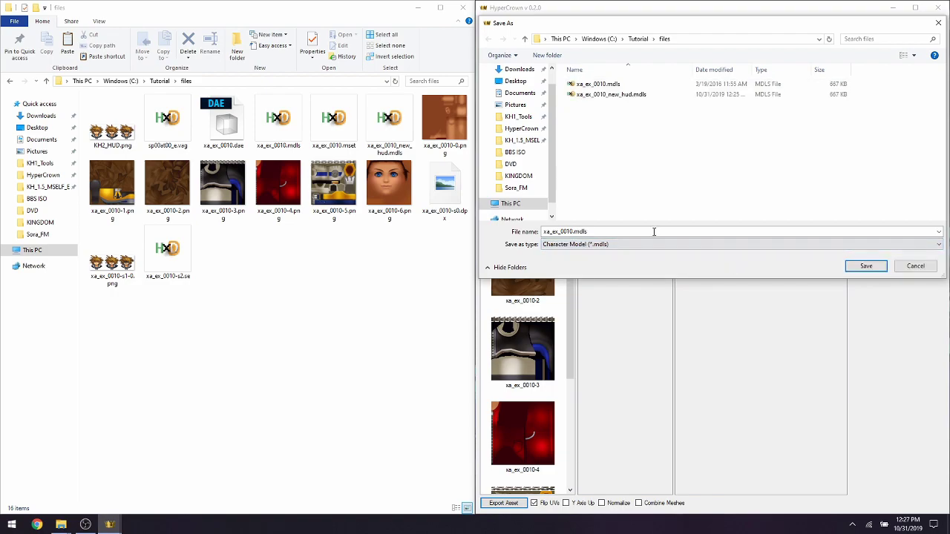
pyautogui.click(633, 232)
pyautogui.write('x')
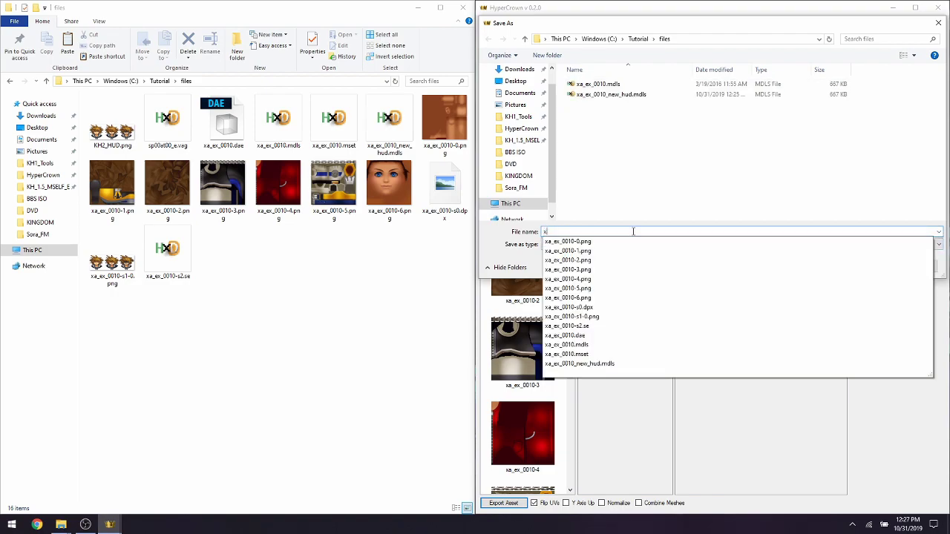
pyautogui.write('a_ex_0010_')
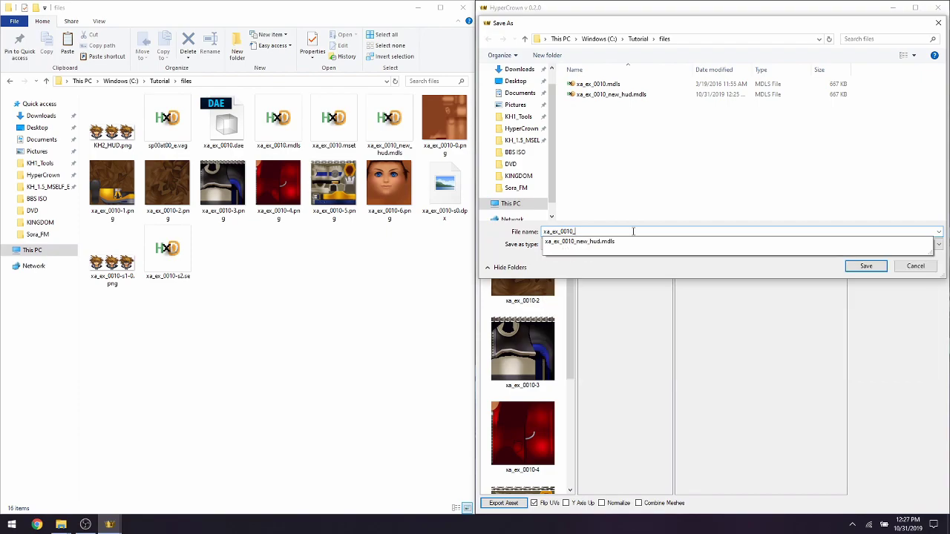
pyautogui.write('custom.mdl')
pyautogui.press('Return')
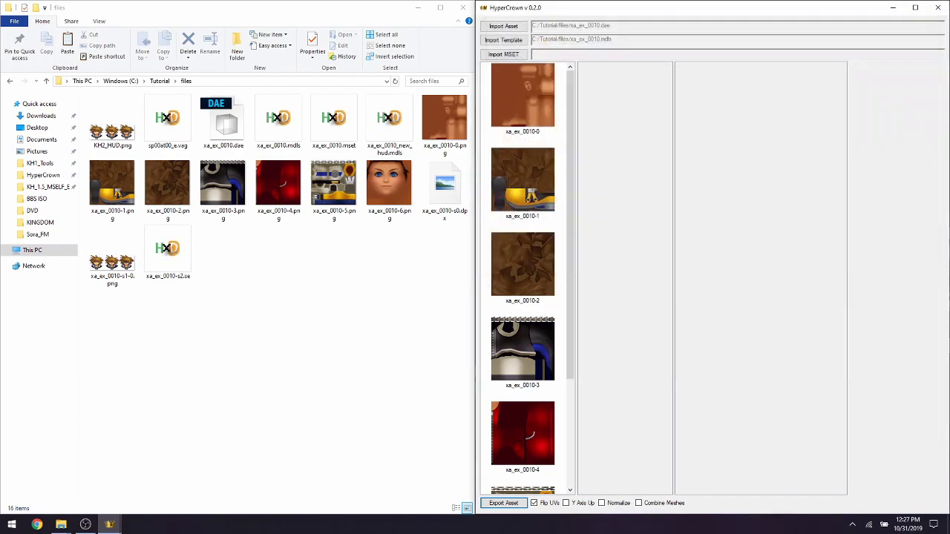
pyautogui.press('Return')
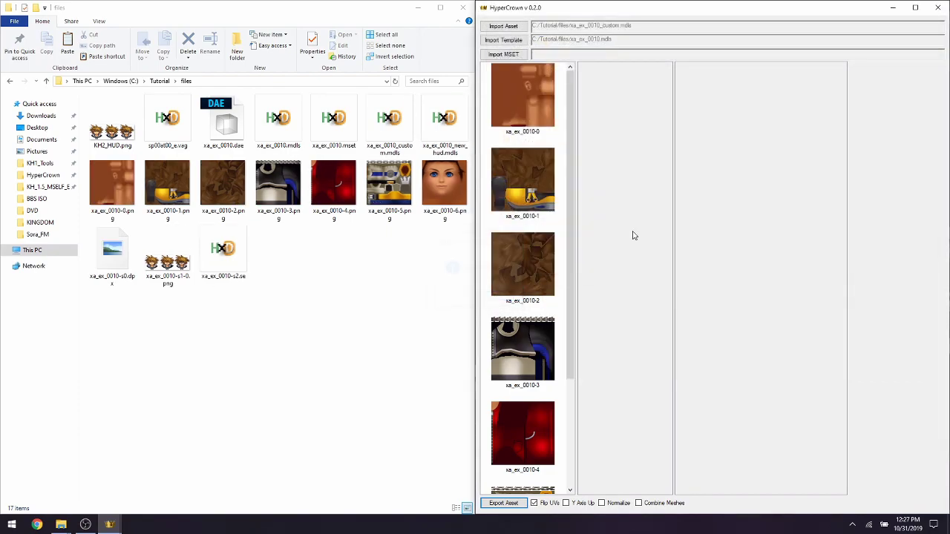
pyautogui.click(388, 150)
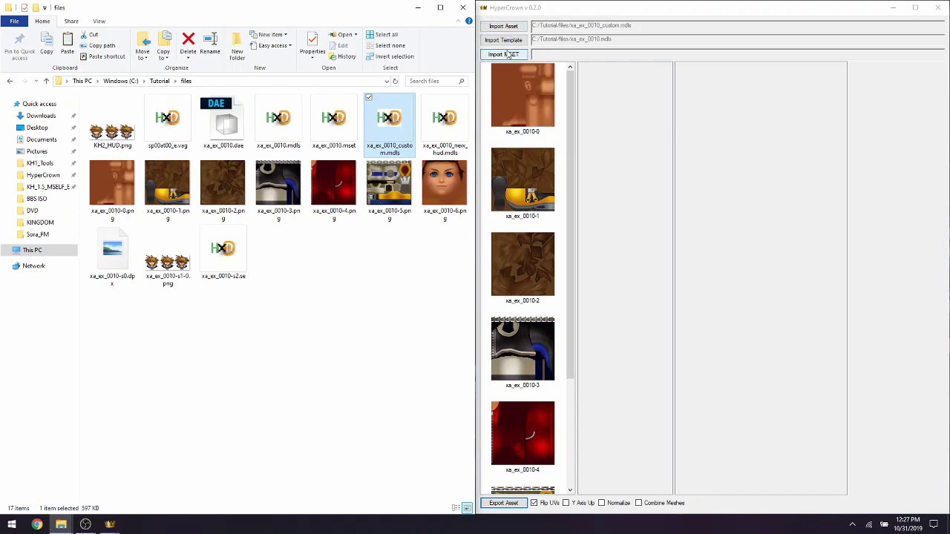
# Step: Import the Character Model xa_ex_0010.mdls as the asset and load its moveset xa_ex_0010.mset
pyautogui.click(514, 27)
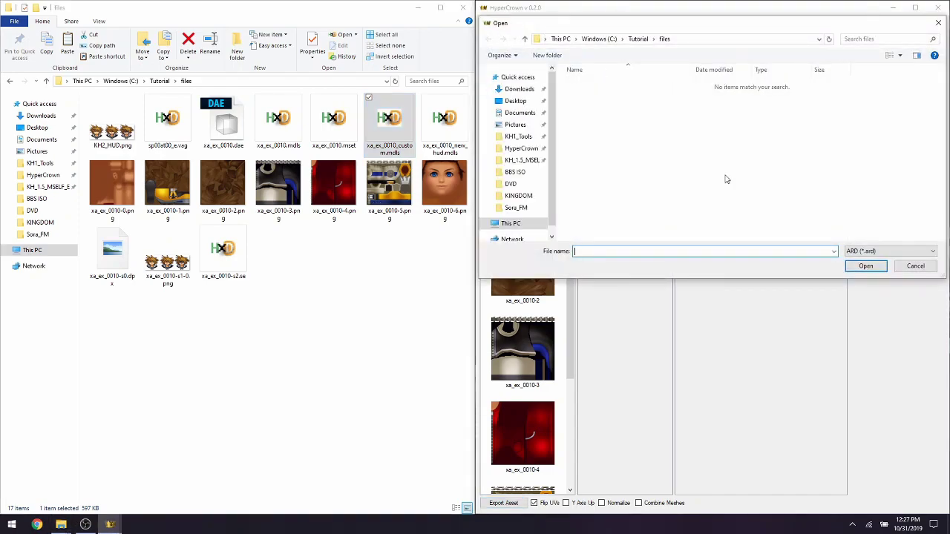
pyautogui.click(863, 252)
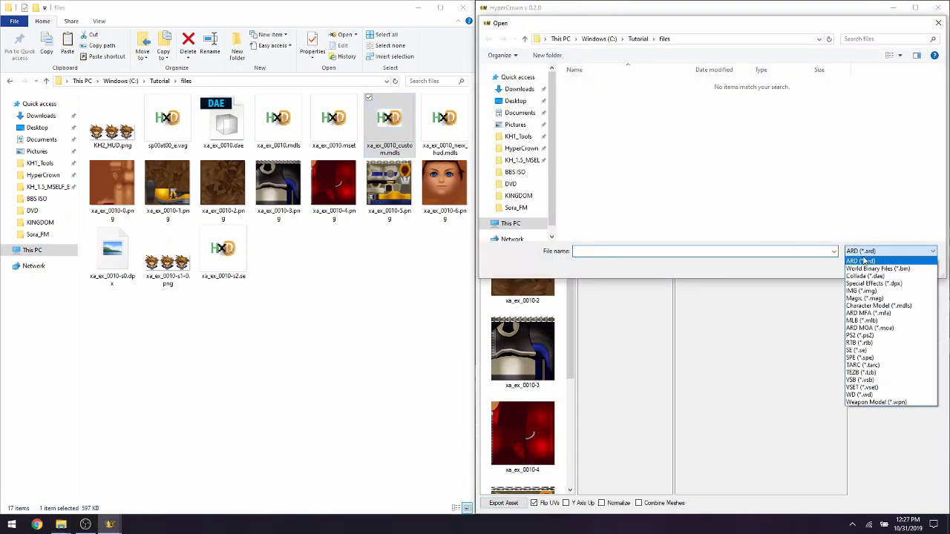
pyautogui.click(869, 305)
pyautogui.click(594, 86)
pyautogui.doubleClick(594, 90)
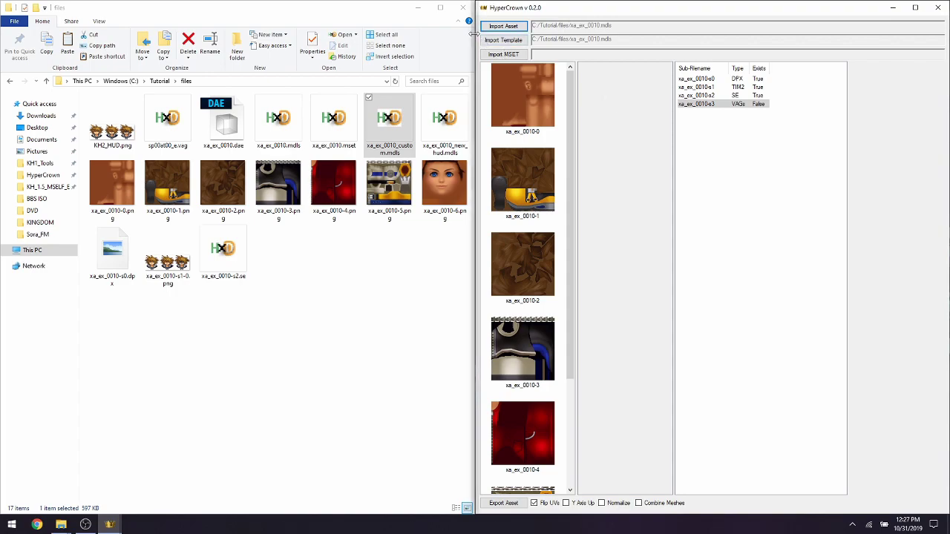
pyautogui.click(502, 55)
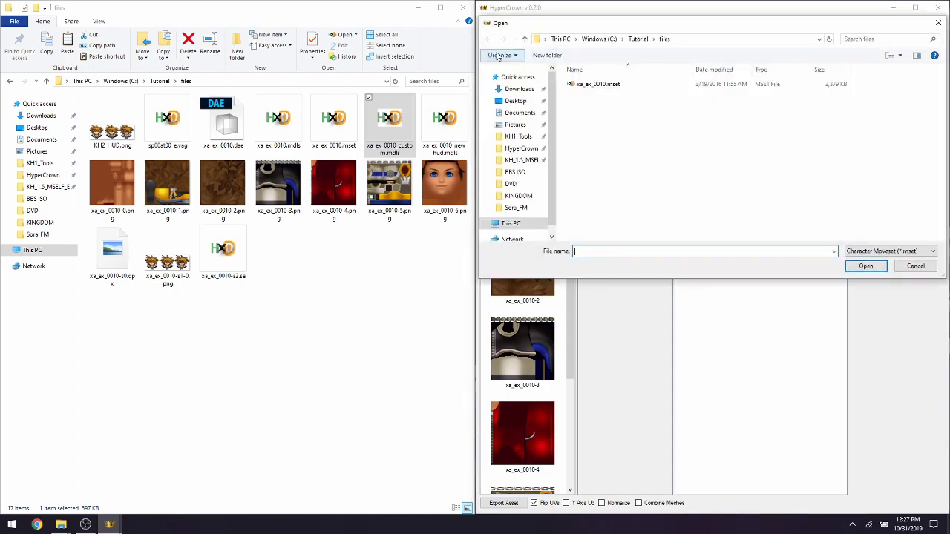
pyautogui.doubleClick(609, 83)
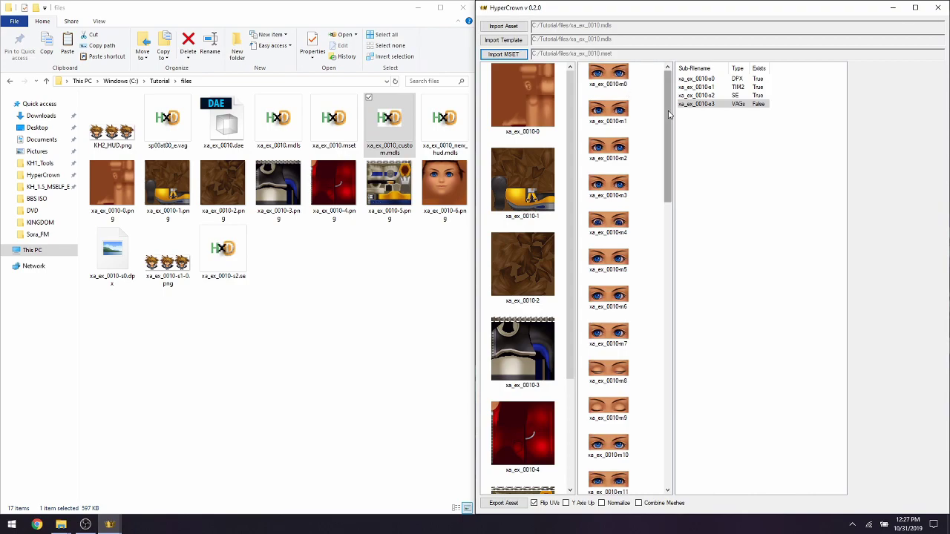
# Step: Lower the texture index of the moveset image xa_ex_0010-m0 and set it back to 6, matching face texture xa_ex_0010-6
pyautogui.click(611, 77)
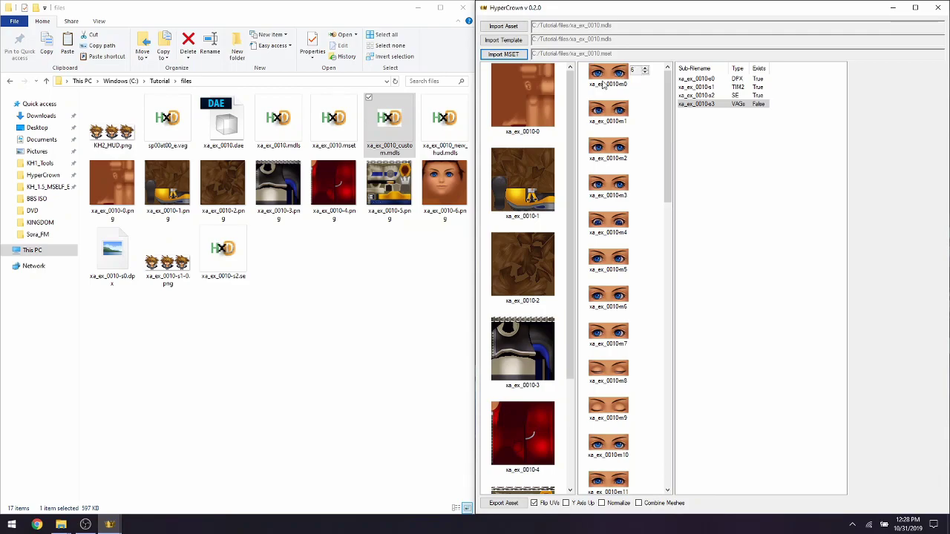
pyautogui.moveTo(571, 89); pyautogui.dragTo(566, 278)
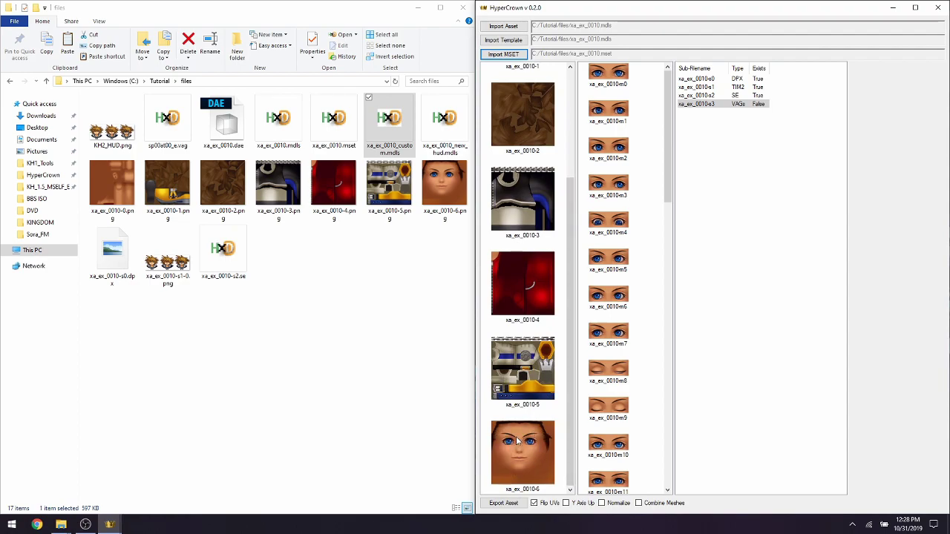
pyautogui.moveTo(645, 72)
pyautogui.click(644, 75)
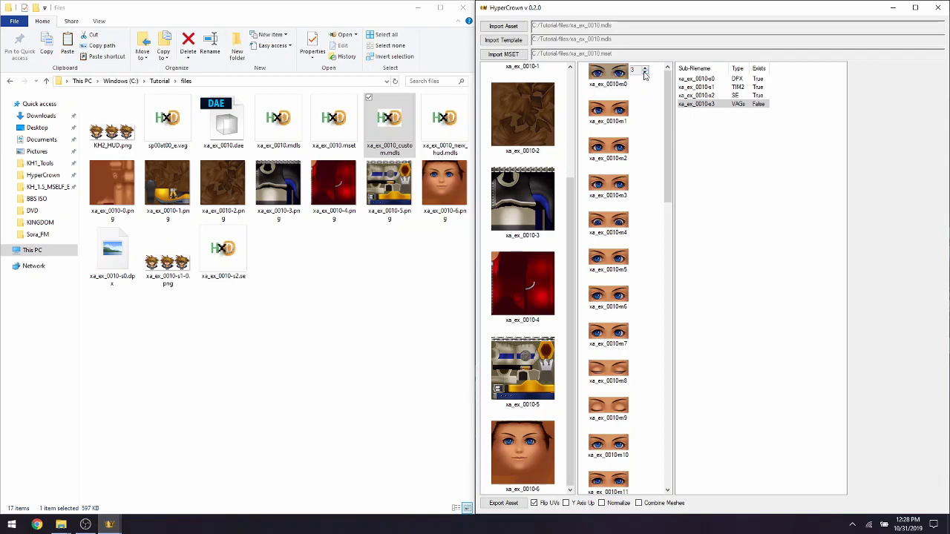
pyautogui.click(644, 74)
pyautogui.click(644, 75)
pyautogui.click(644, 75)
pyautogui.click(644, 68)
pyautogui.click(645, 69)
pyautogui.click(644, 68)
pyautogui.click(645, 68)
# Step: Export all moveset eye and mouth images as PNG files to the files folder
pyautogui.rightClick(620, 72)
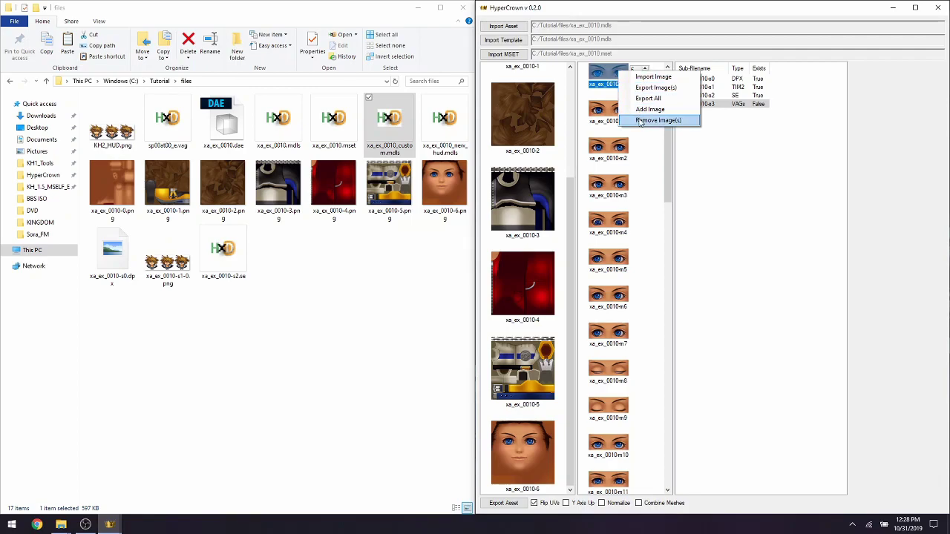
pyautogui.rightClick(526, 118)
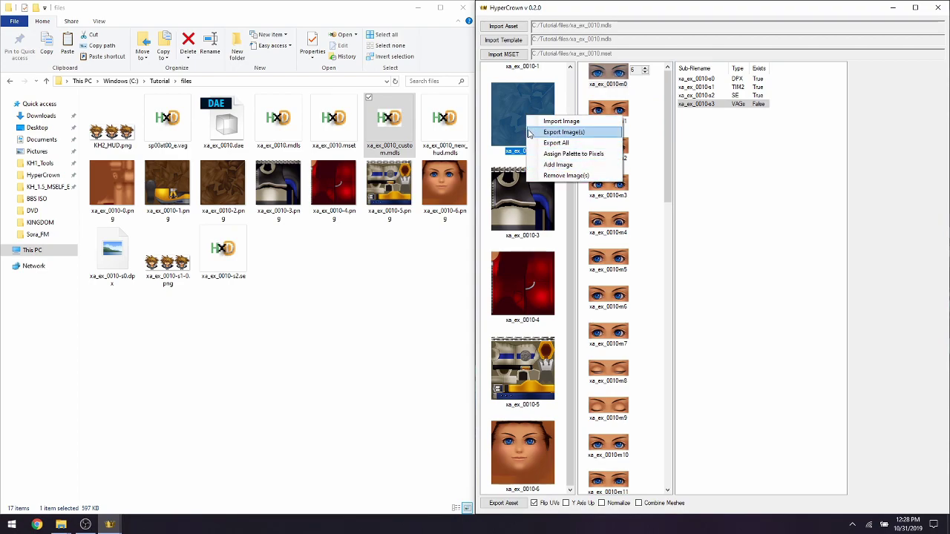
pyautogui.rightClick(602, 78)
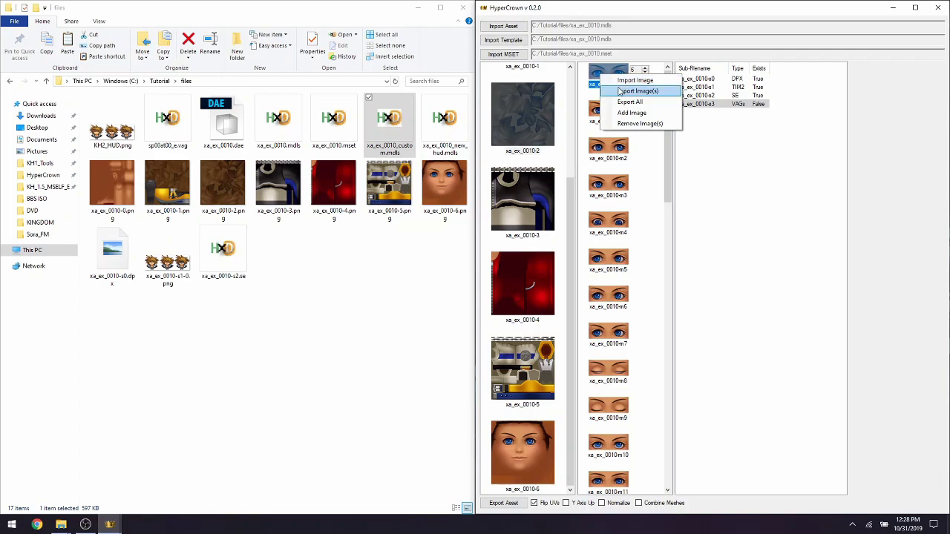
pyautogui.click(623, 102)
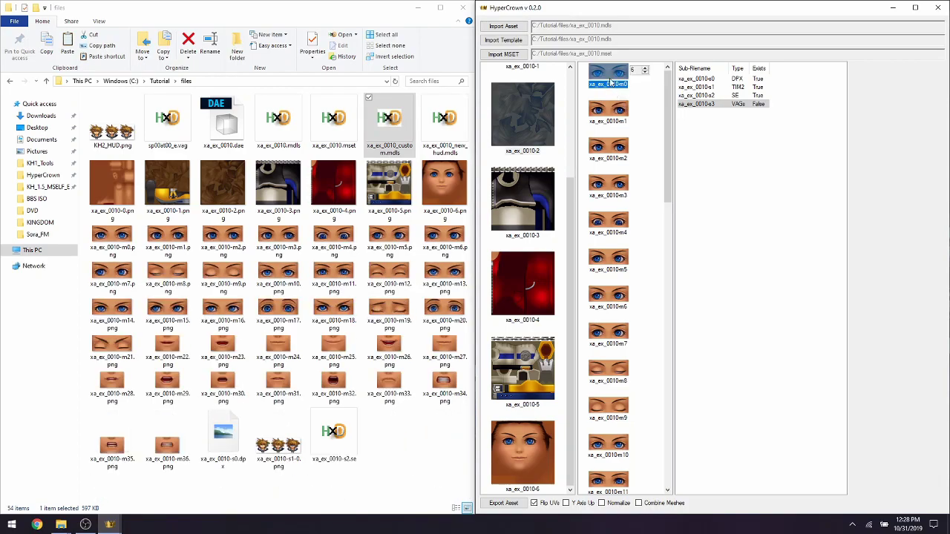
pyautogui.rightClick(611, 82)
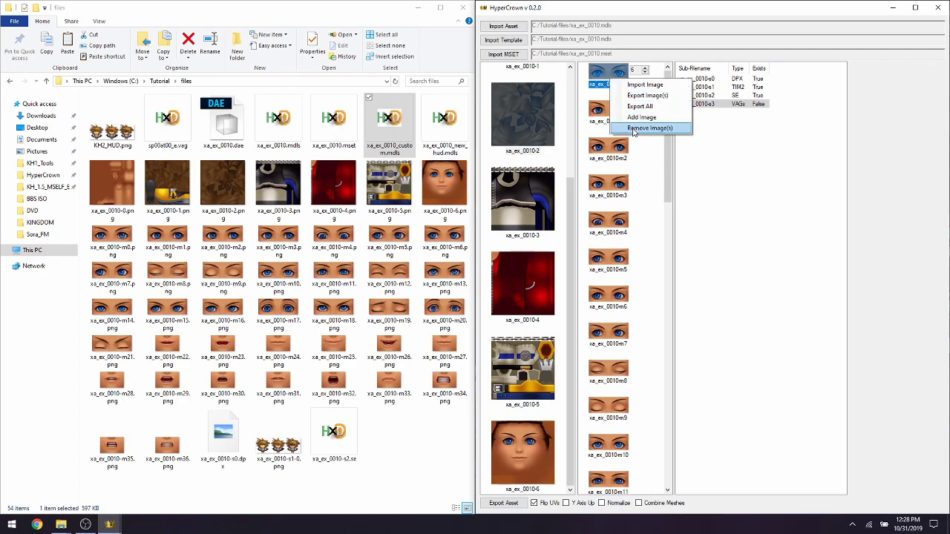
pyautogui.click(633, 131)
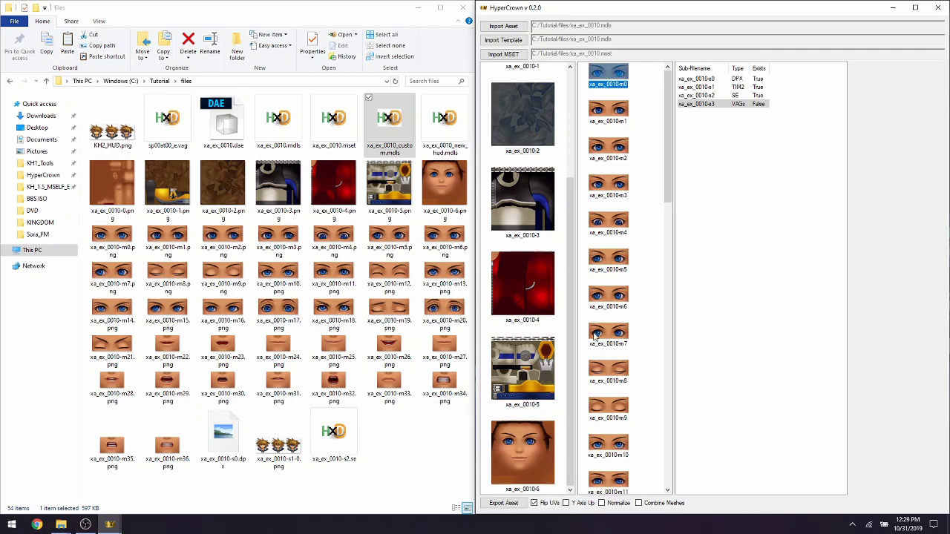
# Step: Export the asset as a Character Moveset named xa_ex_0010_new.mset in the files folder
pyautogui.click(493, 506)
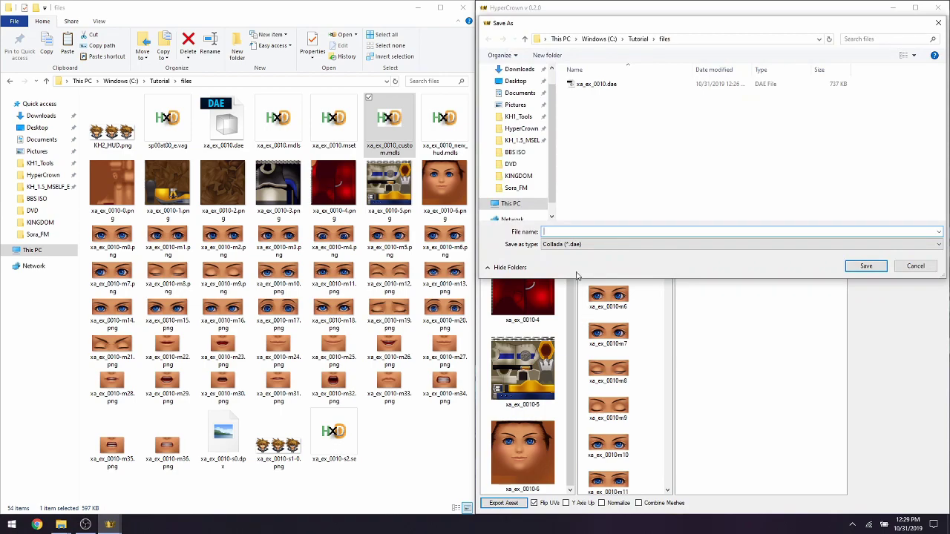
pyautogui.click(579, 244)
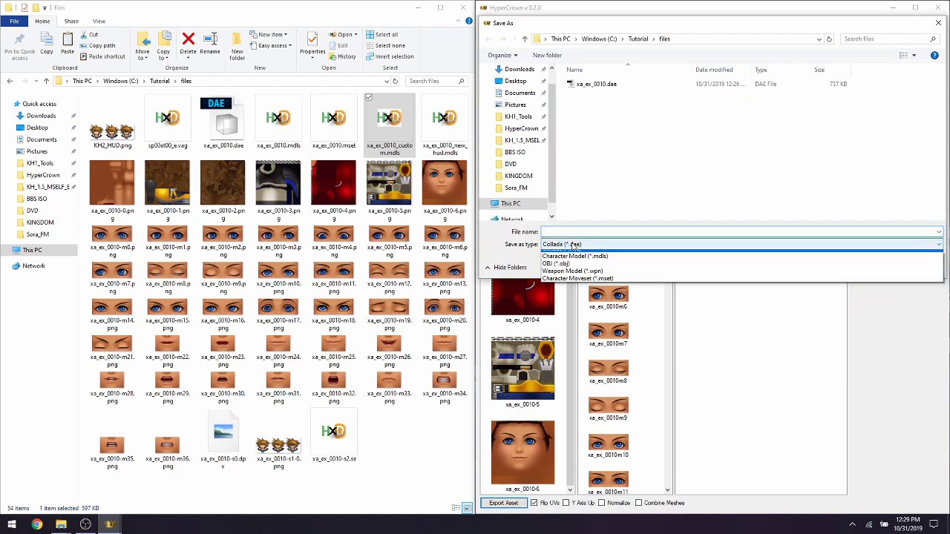
pyautogui.click(580, 283)
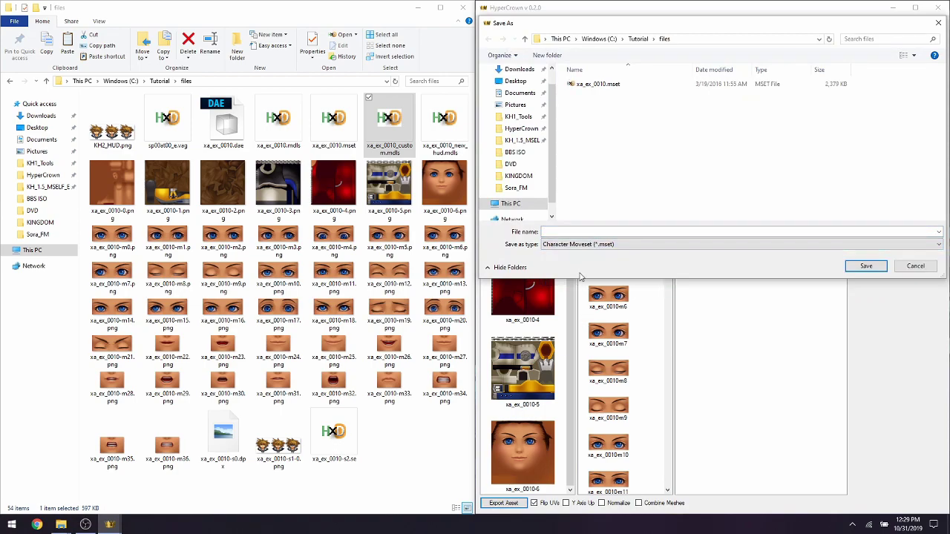
pyautogui.click(599, 86)
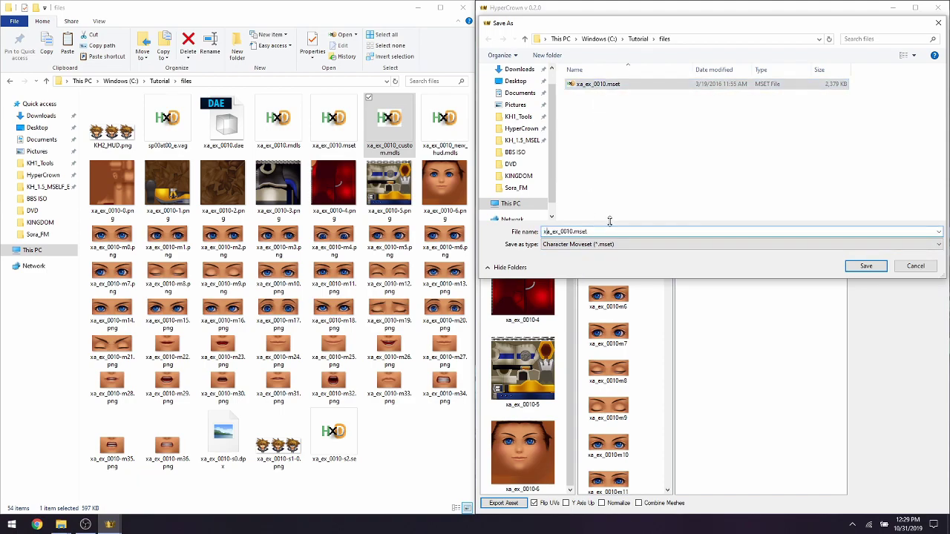
pyautogui.click(575, 231)
pyautogui.write('_')
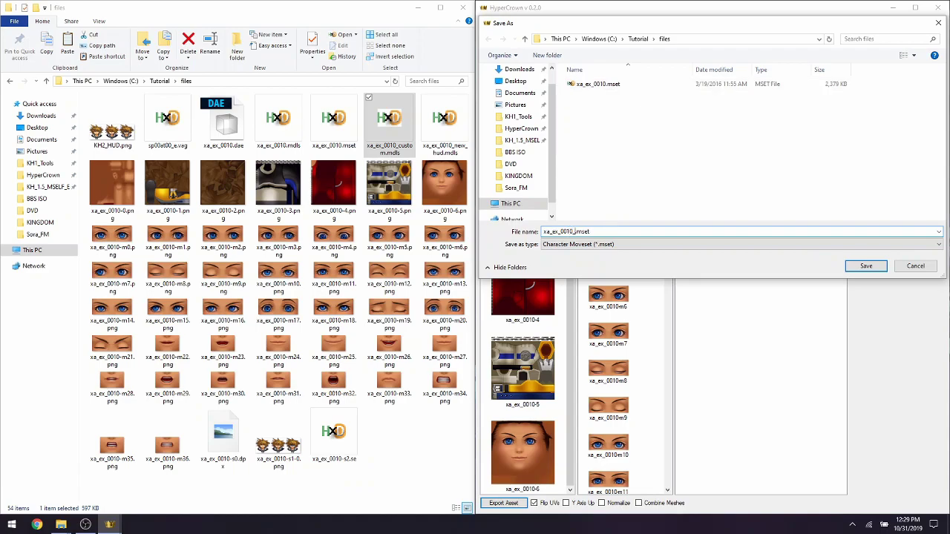
pyautogui.write('new')
pyautogui.press('Return')
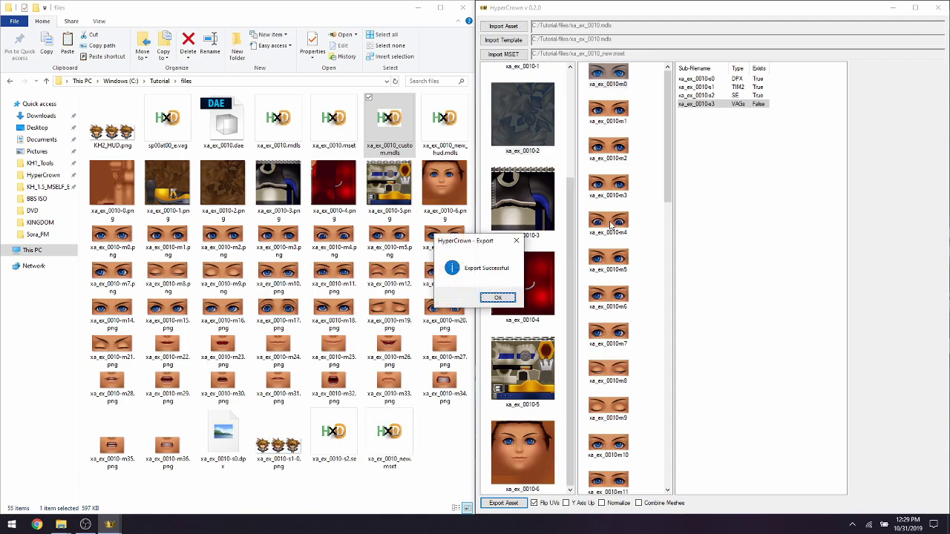
pyautogui.click(496, 298)
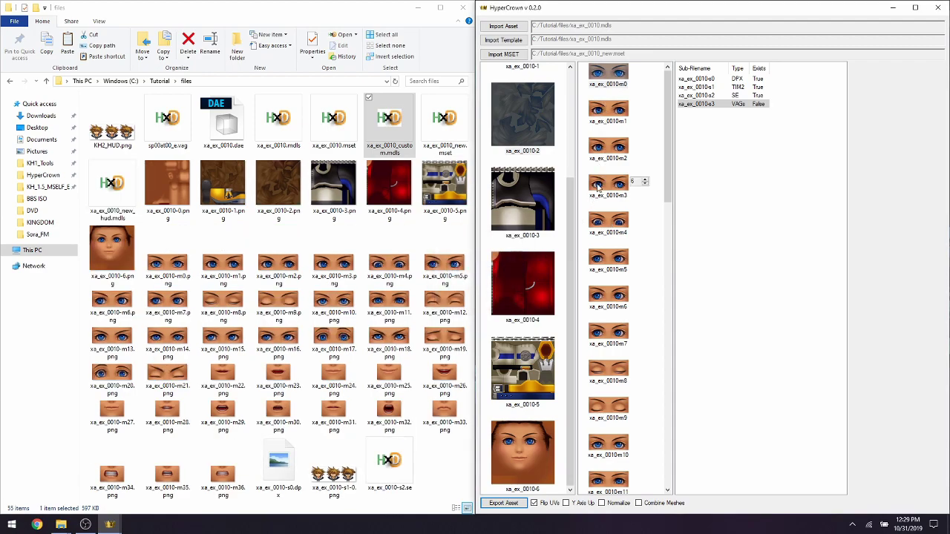